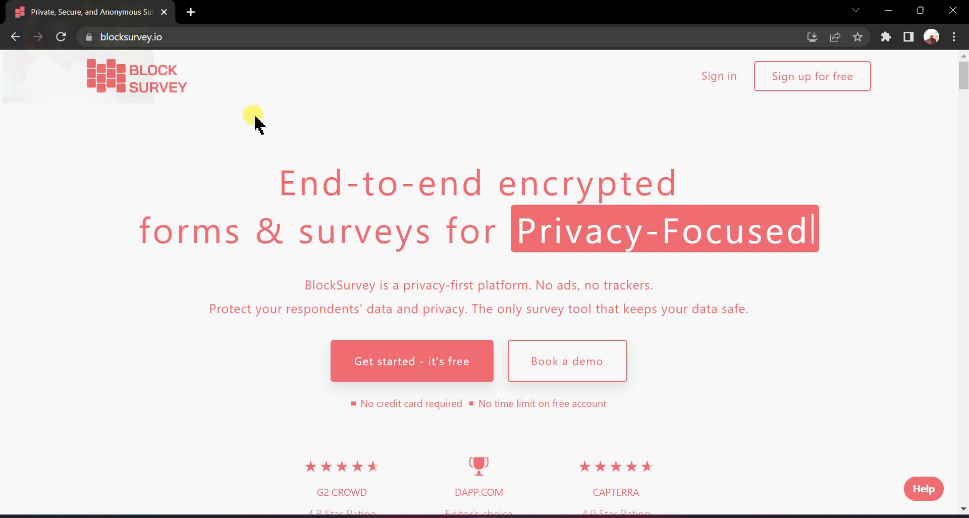
Start signing in to BlockSurvey with the account's email address and submit it to request the sign-in email.
{"action": "left_click", "coordinate": [734, 81]}
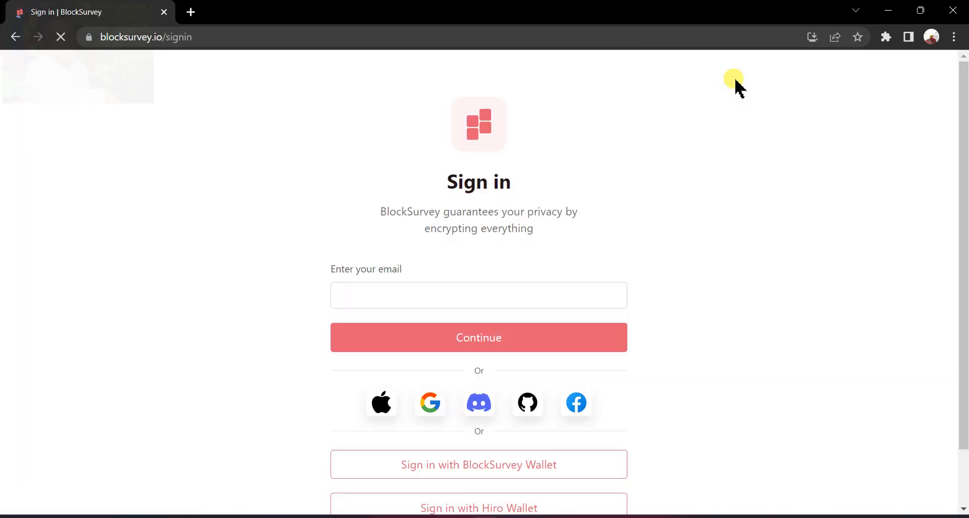
{"action": "left_click", "coordinate": [429, 293]}
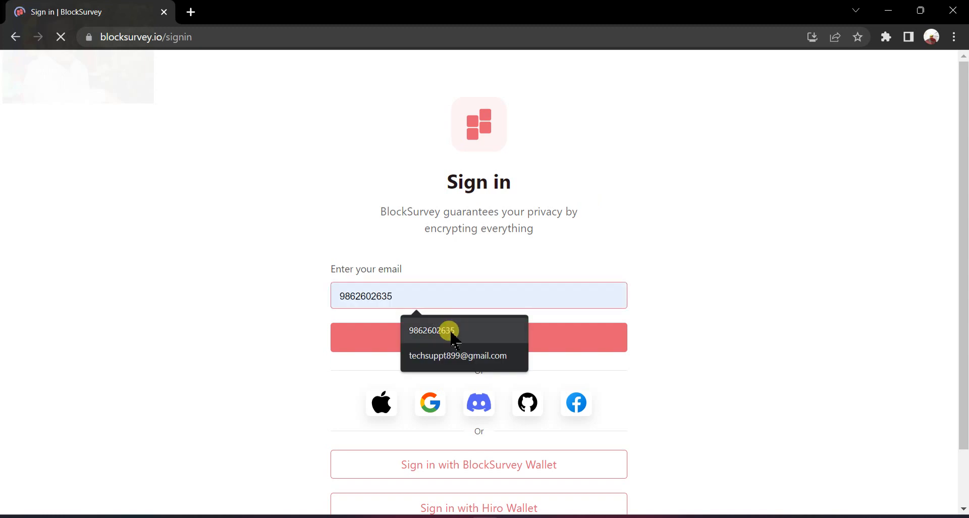
{"action": "left_click", "coordinate": [456, 353]}
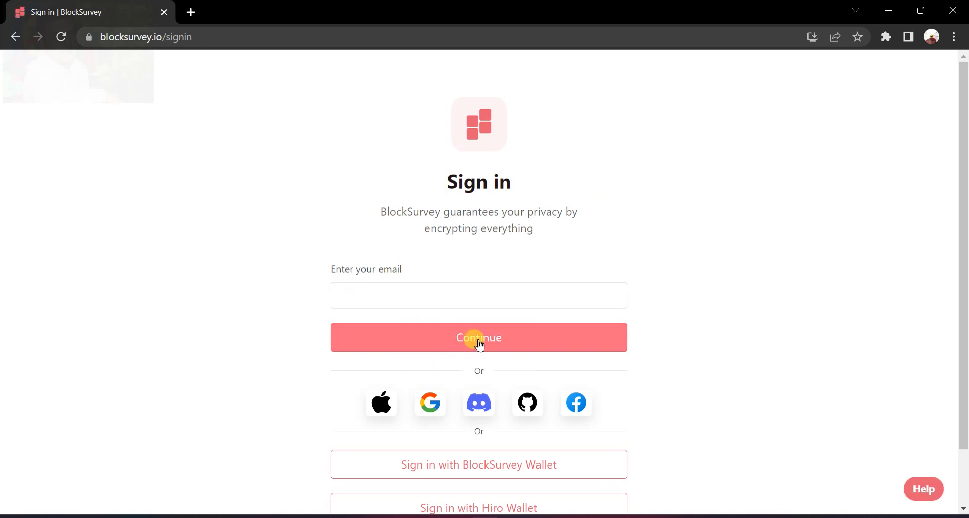
{"action": "left_click", "coordinate": [414, 293]}
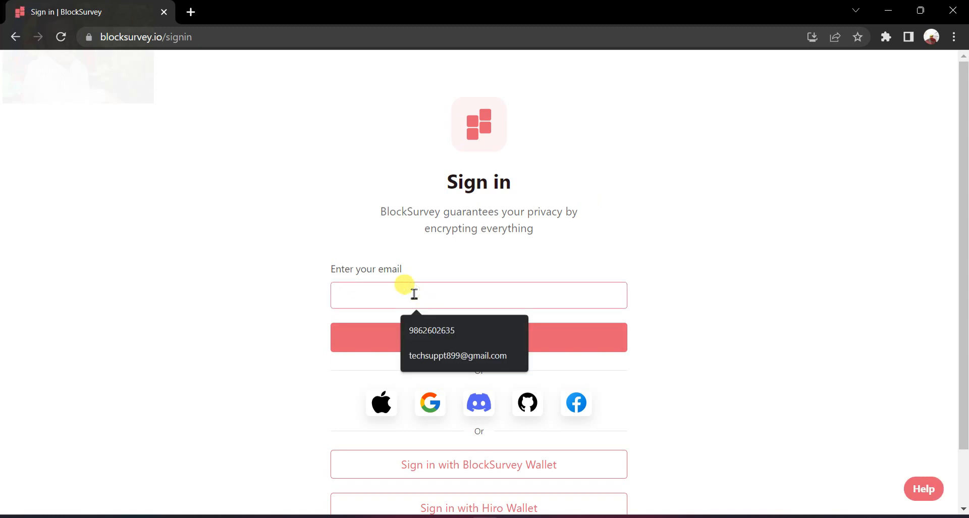
{"action": "type", "text": "te"}
{"action": "left_click", "coordinate": [451, 329]}
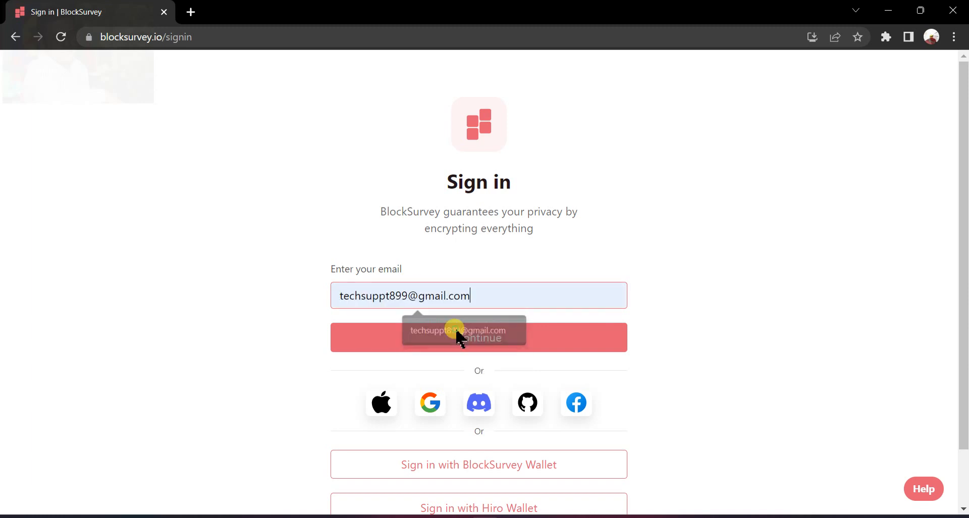
{"action": "left_click", "coordinate": [463, 337]}
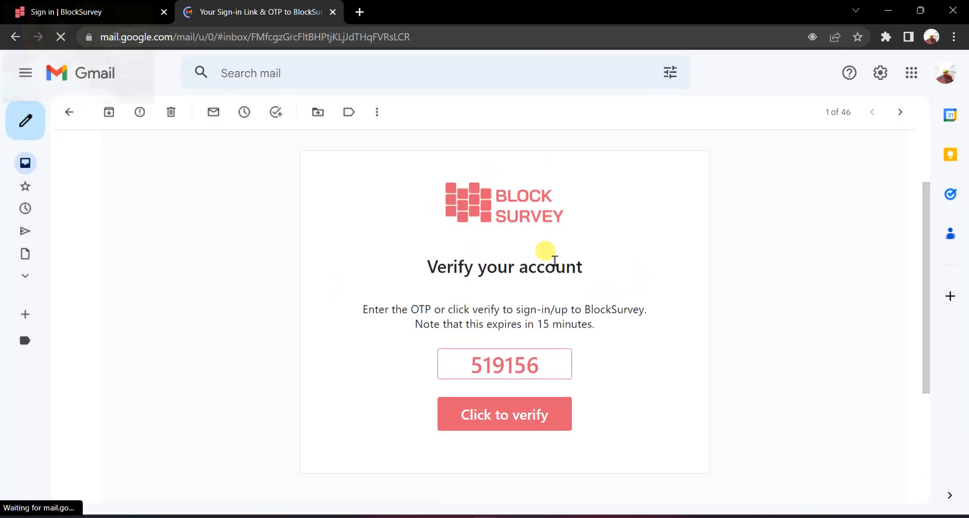
Verify the account from the BlockSurvey sign-in email, put away the Notepad notes and close the email tab.
{"action": "left_click", "coordinate": [539, 406]}
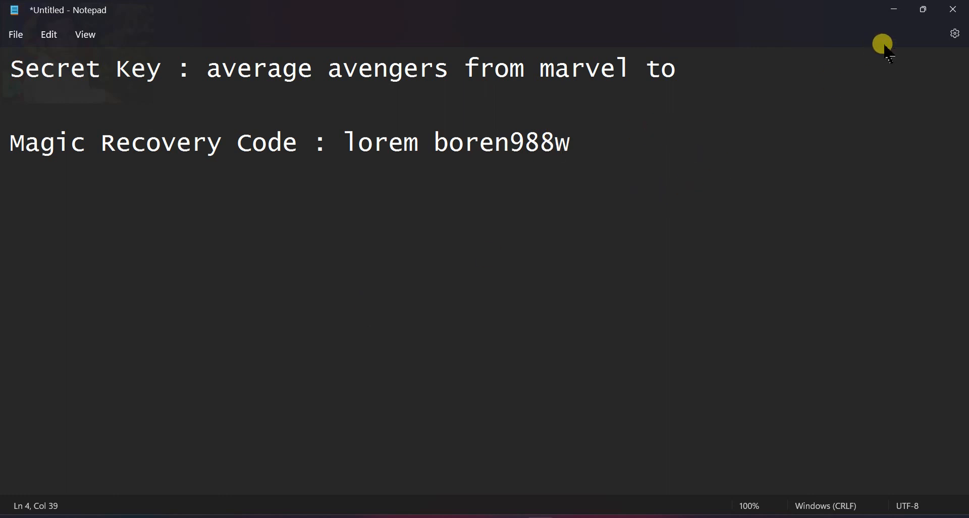
{"action": "left_click", "coordinate": [885, 12]}
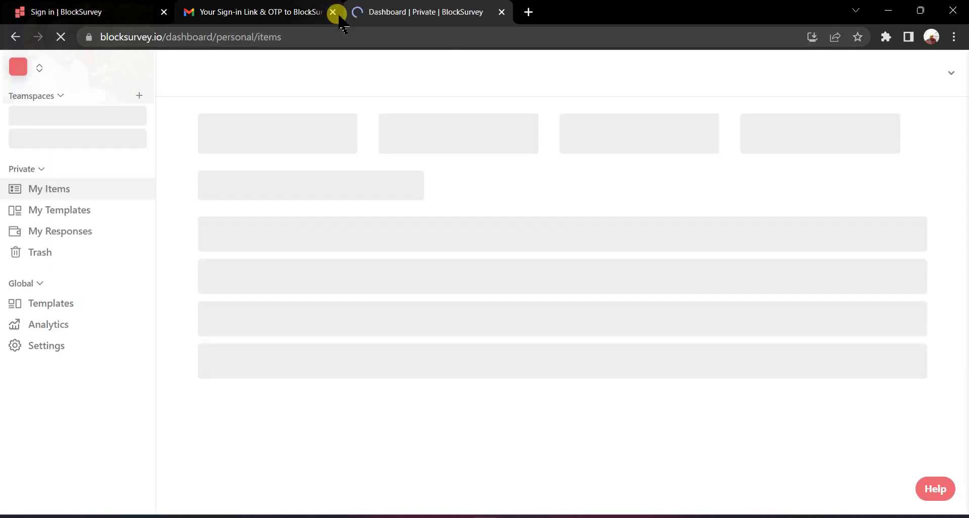
{"action": "left_click", "coordinate": [334, 13]}
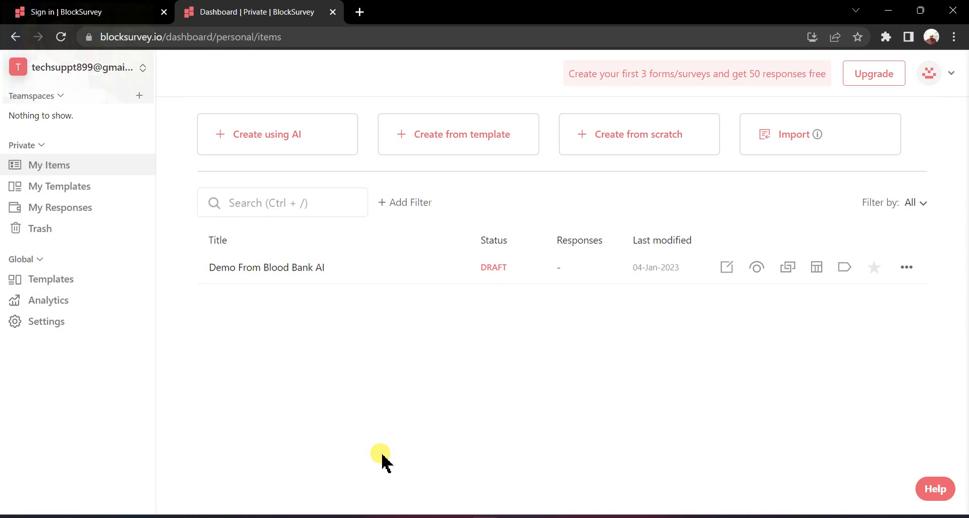
Open the draft survey "Demo From Blood Bank AI" and look through its question list in the builder.
{"action": "left_click", "coordinate": [297, 269]}
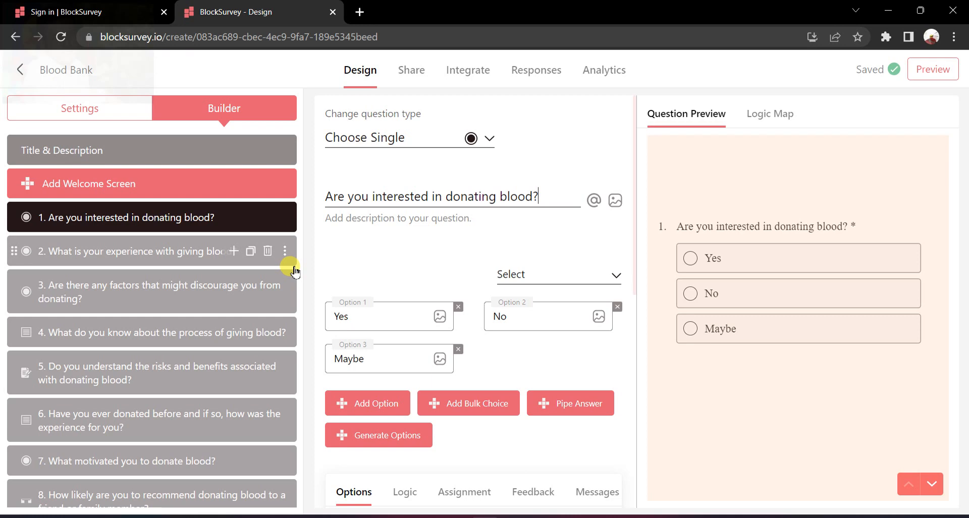
{"action": "scroll", "coordinate": [145, 285], "scroll_direction": "down", "scroll_amount": 5}
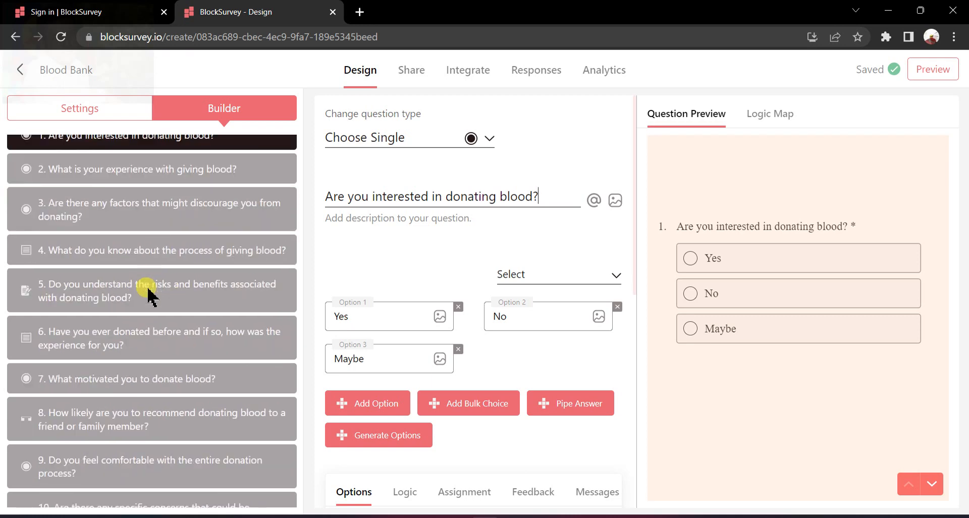
{"action": "scroll", "coordinate": [149, 295], "scroll_direction": "down", "scroll_amount": 1}
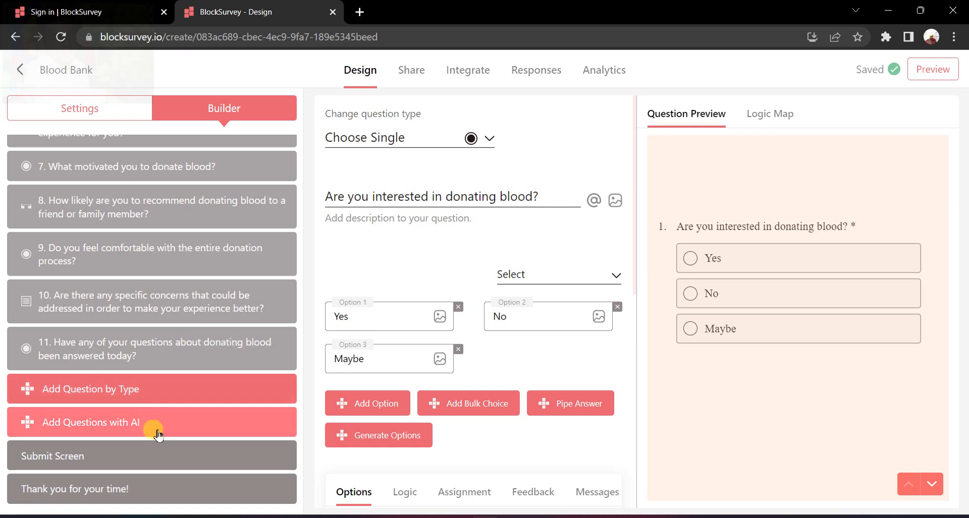
Inspect the Submit Screen options, trying Receive confirmation on and off, and view the "Thank you for your time!" screen.
{"action": "left_click", "coordinate": [146, 450]}
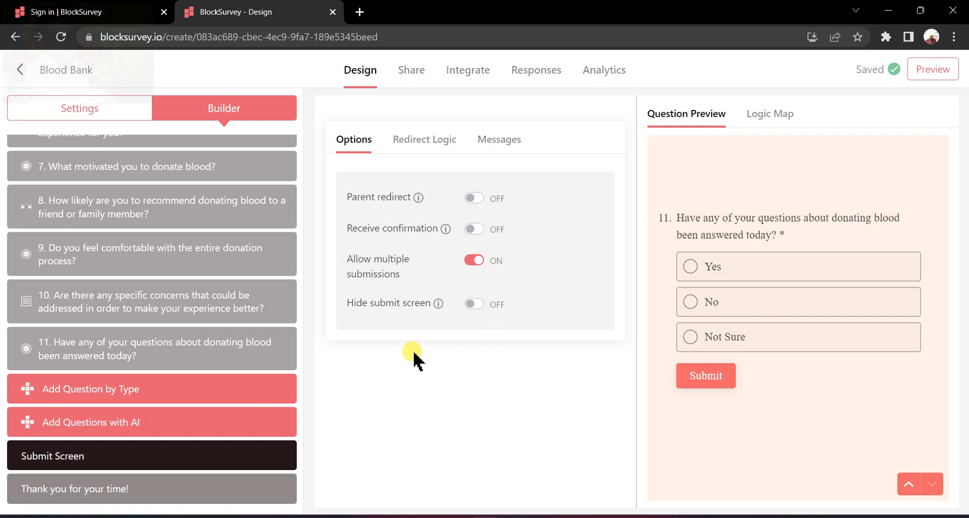
{"action": "left_click", "coordinate": [473, 229]}
{"action": "left_click", "coordinate": [473, 229]}
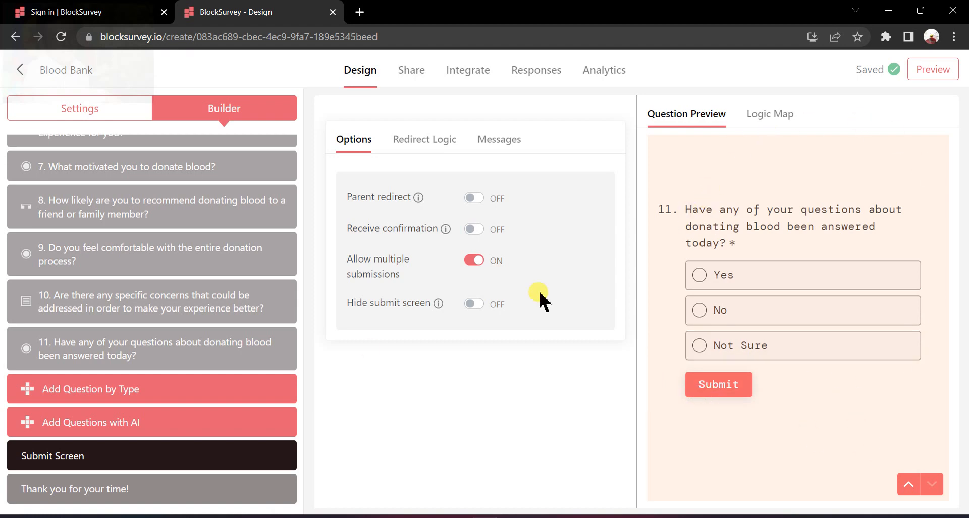
{"action": "left_click", "coordinate": [164, 492]}
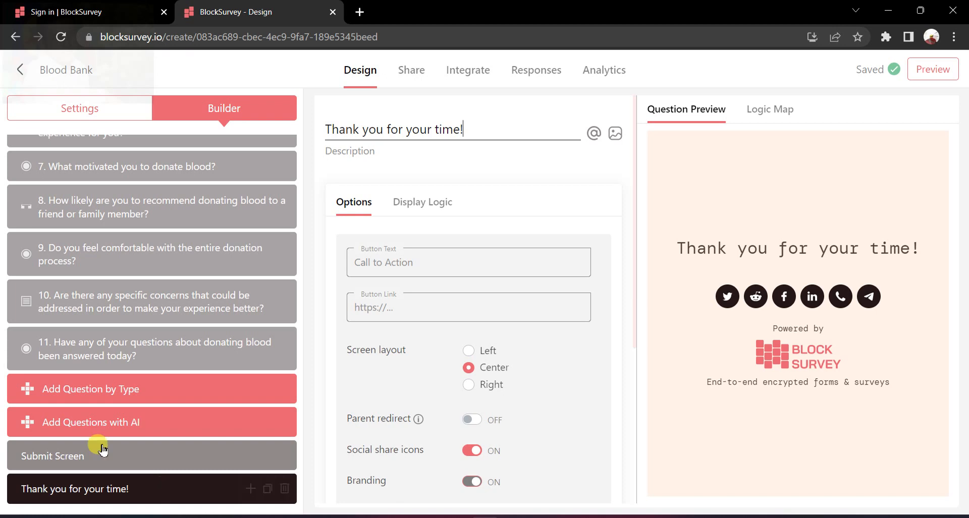
View question 11 about answered questions and return to question 1, "Are you interested in donating blood?".
{"action": "left_click", "coordinate": [128, 353]}
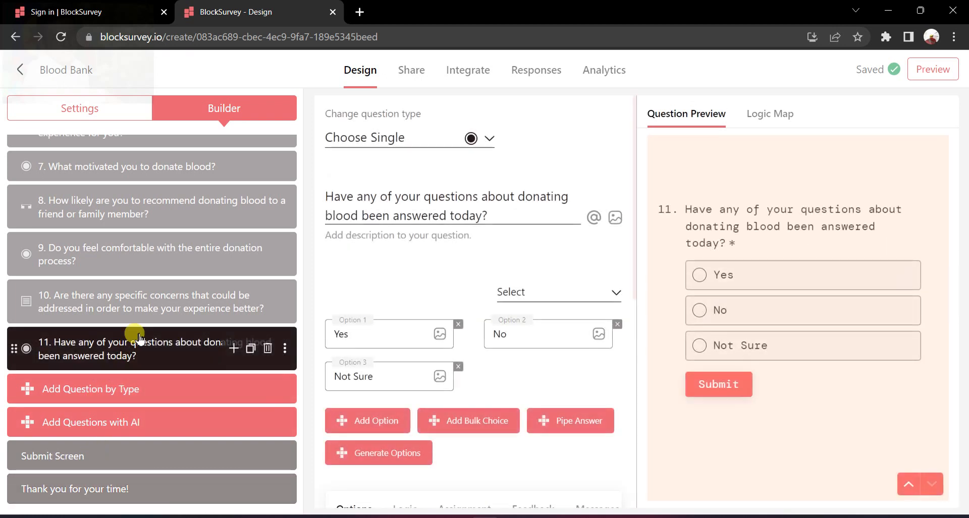
{"action": "scroll", "coordinate": [164, 270], "scroll_direction": "up", "scroll_amount": 5}
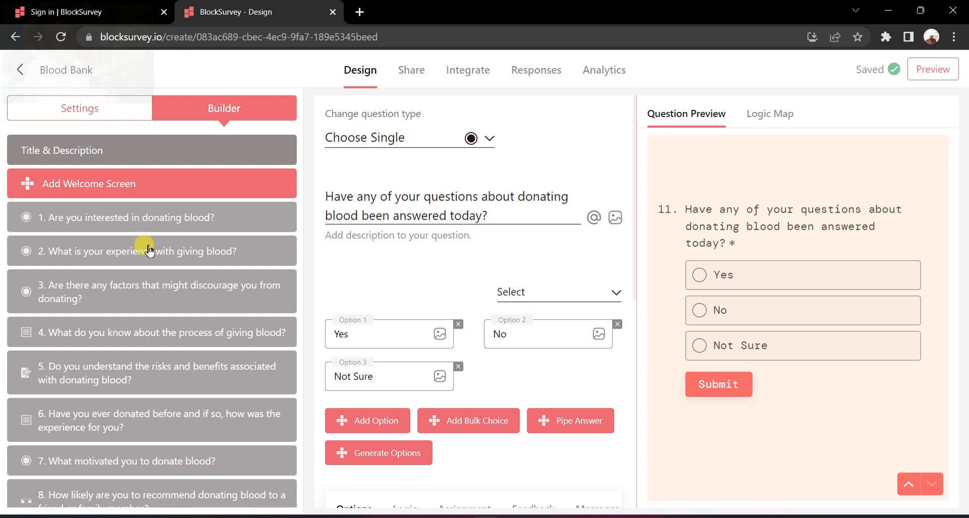
{"action": "left_click", "coordinate": [156, 222]}
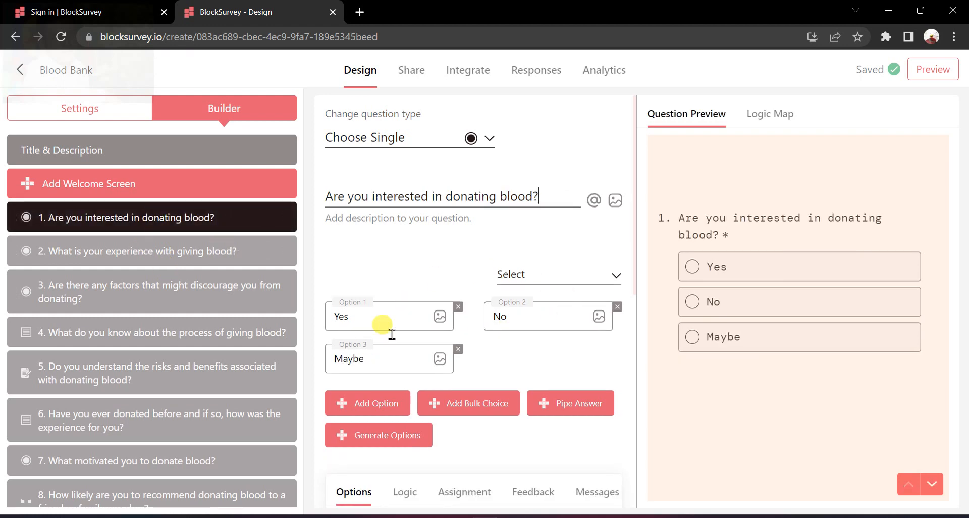
Preview the survey in the tablet and mobile layouts, close the leftover sign-in page and exit the preview.
{"action": "left_click", "coordinate": [947, 76]}
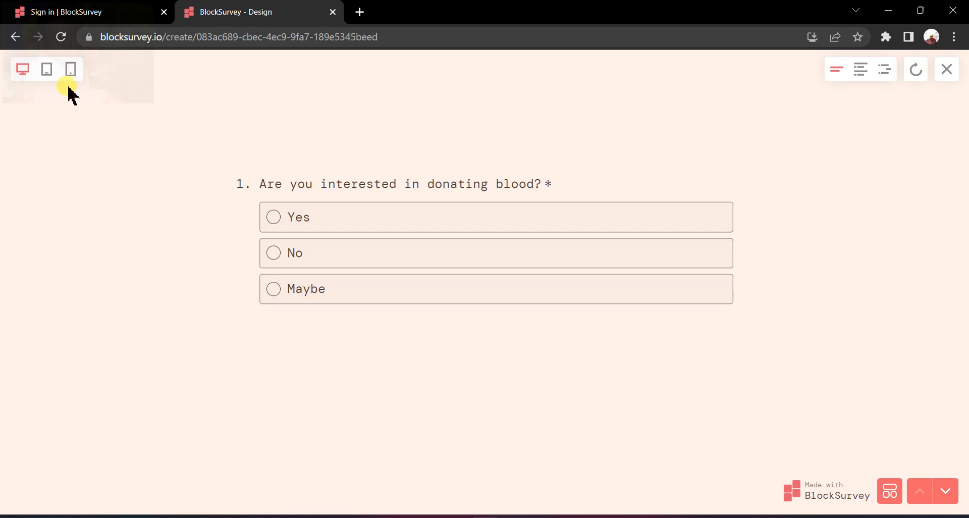
{"action": "left_click", "coordinate": [47, 71]}
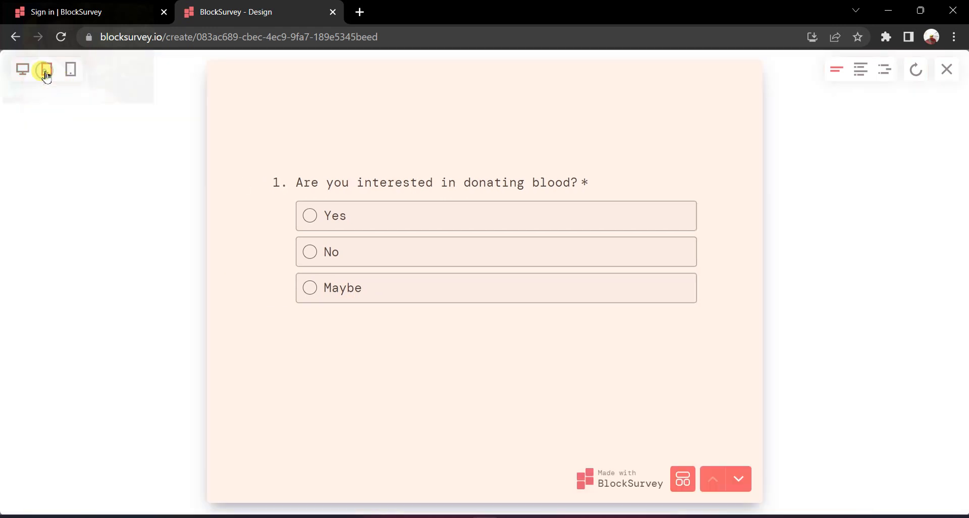
{"action": "left_click", "coordinate": [73, 78]}
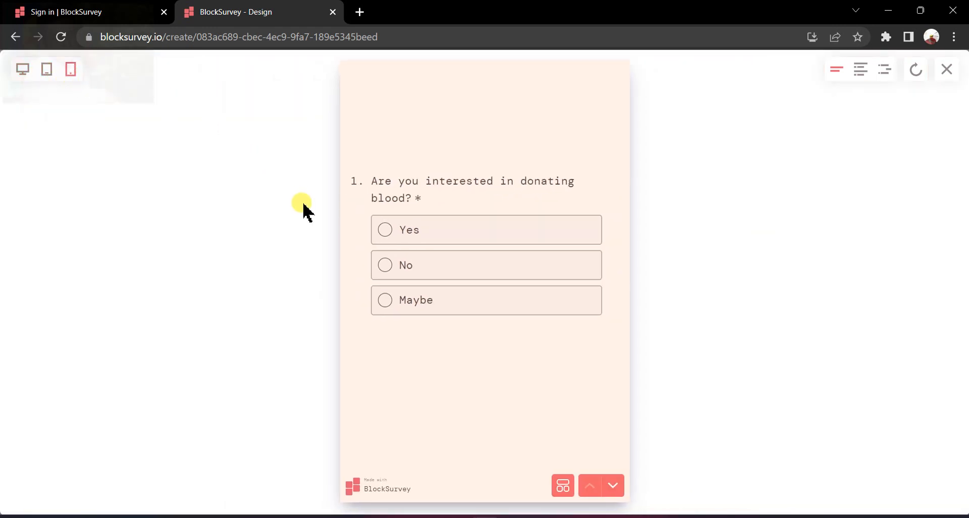
{"action": "left_click", "coordinate": [95, 11]}
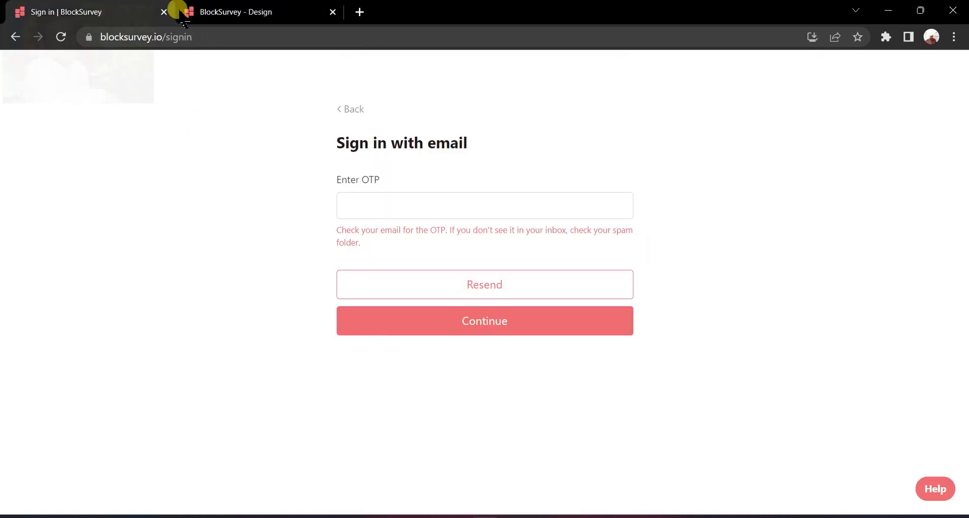
{"action": "left_click", "coordinate": [163, 12]}
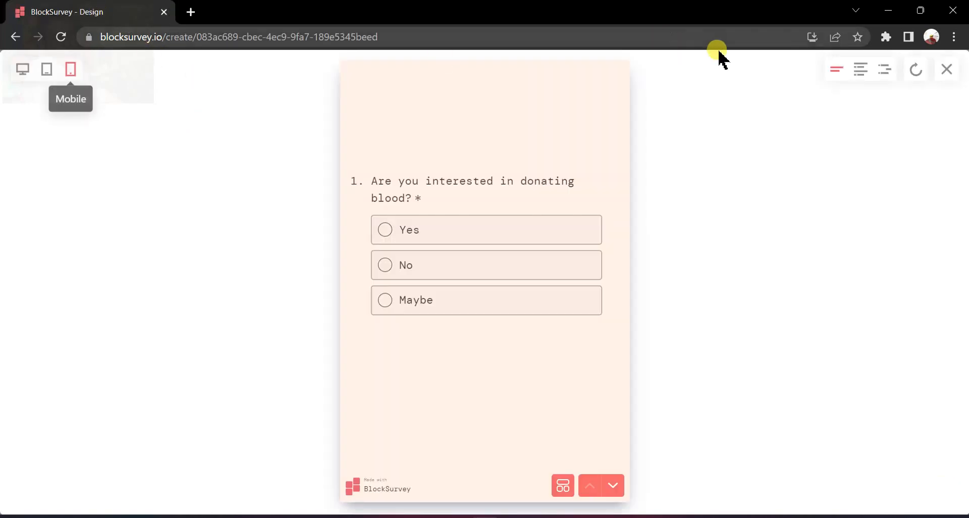
{"action": "left_click", "coordinate": [950, 68]}
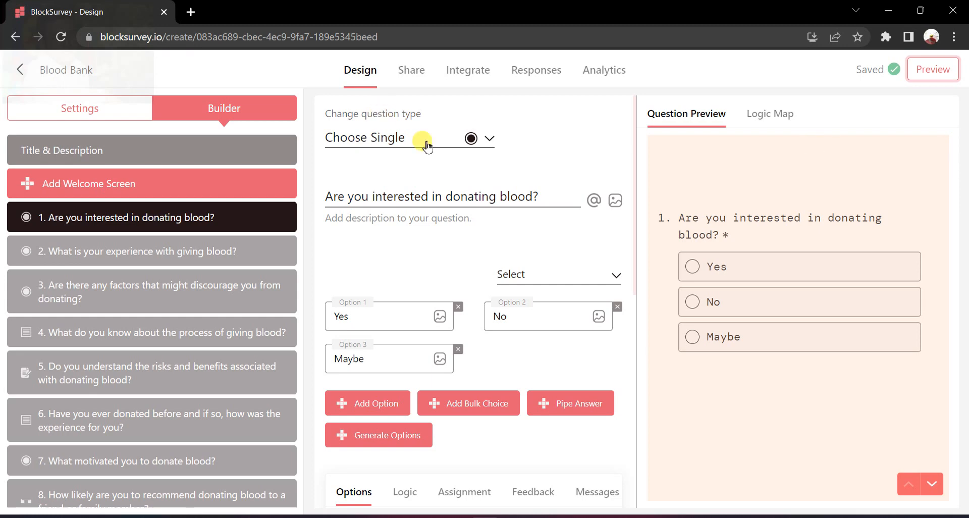
Publish the Blood Bank survey on the blocksurvey.io domain and copy its web URL for sharing.
{"action": "left_click", "coordinate": [408, 75]}
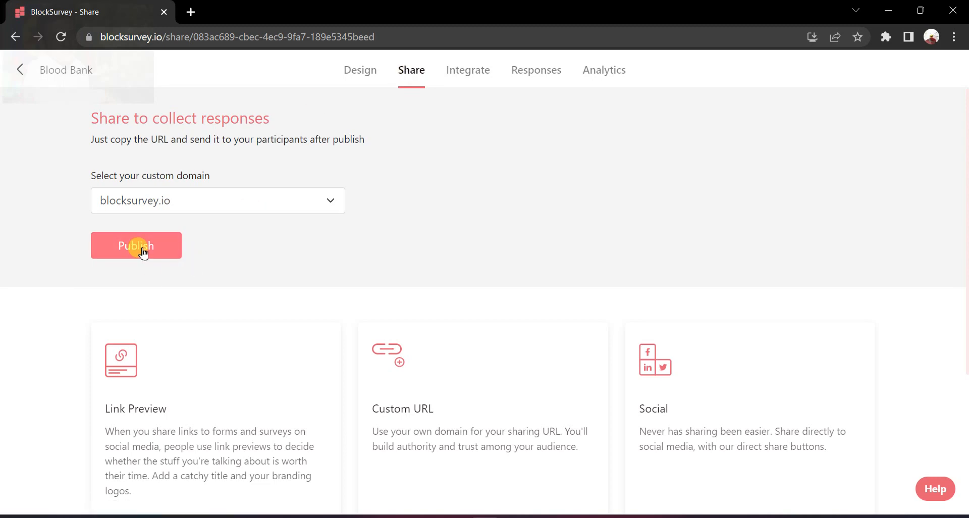
{"action": "left_click", "coordinate": [160, 245]}
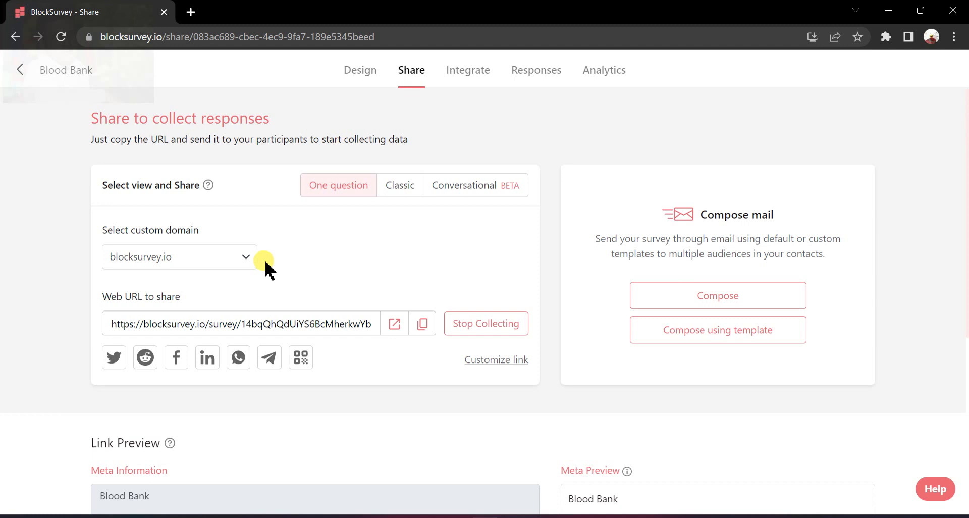
{"action": "left_click", "coordinate": [427, 334]}
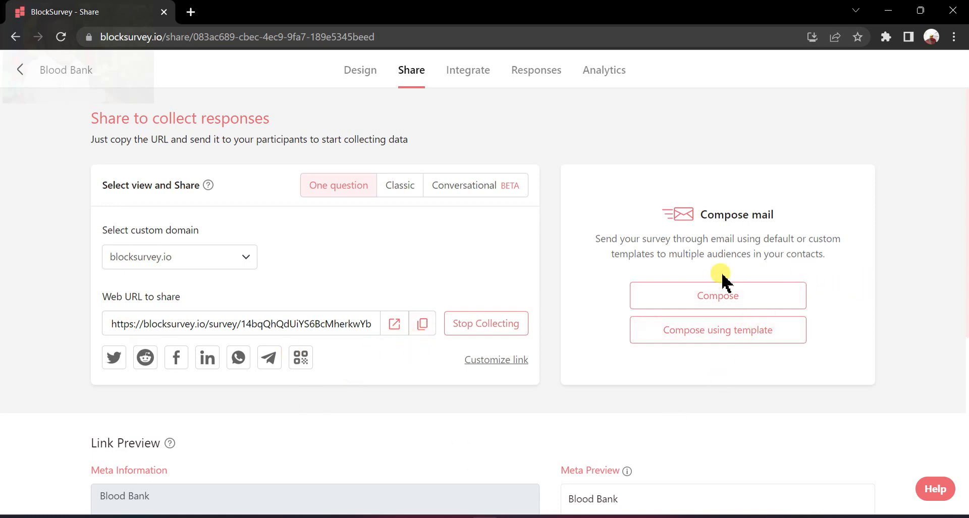
Review the survey's Link Preview settings, including the meta information, image, favicon and indexing options.
{"action": "scroll", "coordinate": [444, 308], "scroll_direction": "down", "scroll_amount": 3}
{"action": "scroll", "coordinate": [268, 305], "scroll_direction": "down", "scroll_amount": 2}
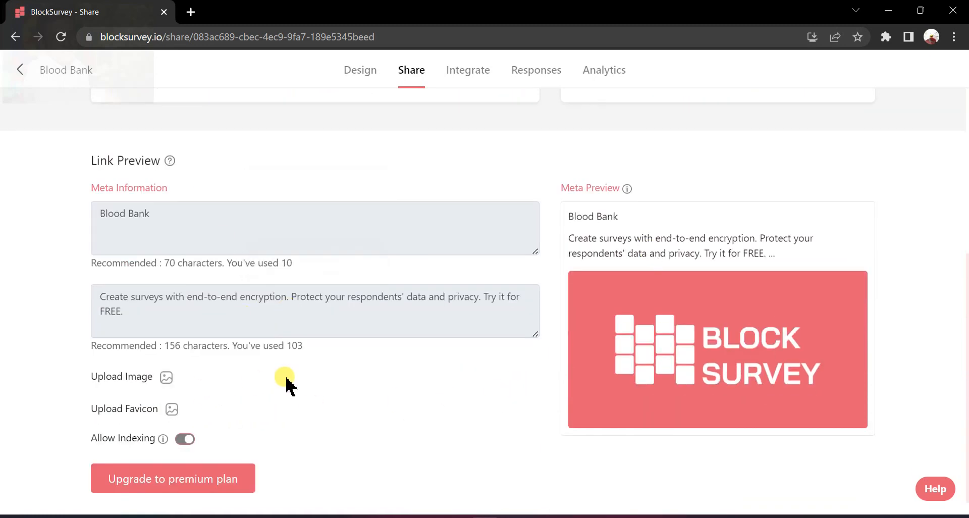
{"action": "scroll", "coordinate": [331, 411], "scroll_direction": "down", "scroll_amount": 1}
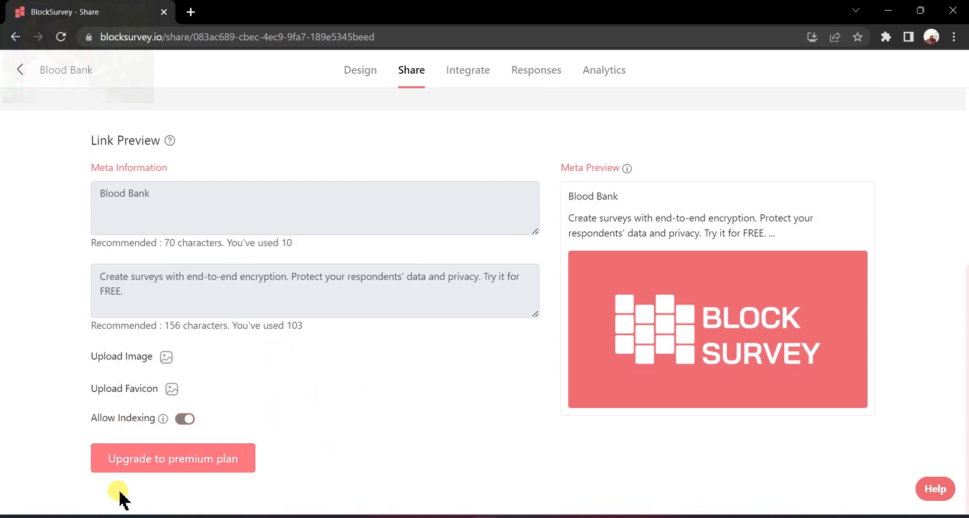
{"action": "scroll", "coordinate": [387, 428], "scroll_direction": "up", "scroll_amount": 2}
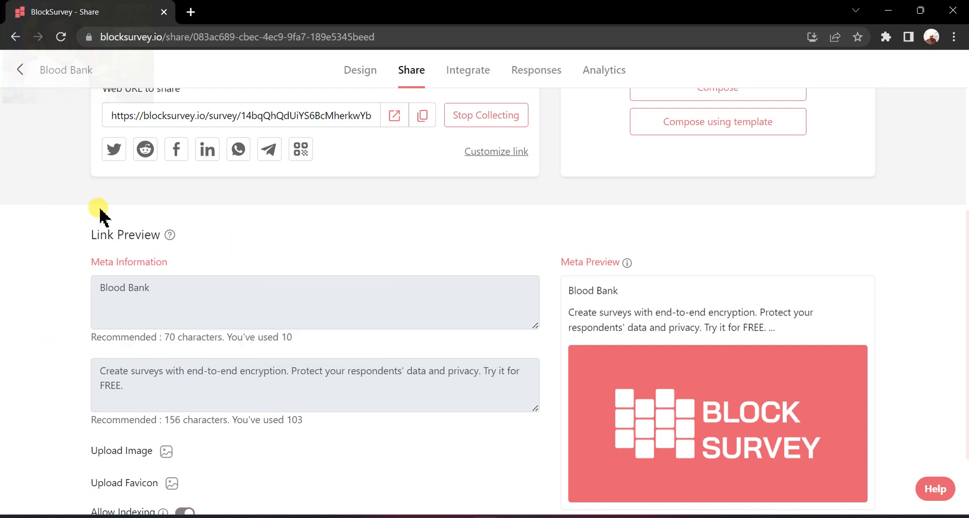
{"action": "scroll", "coordinate": [418, 379], "scroll_direction": "up", "scroll_amount": 4}
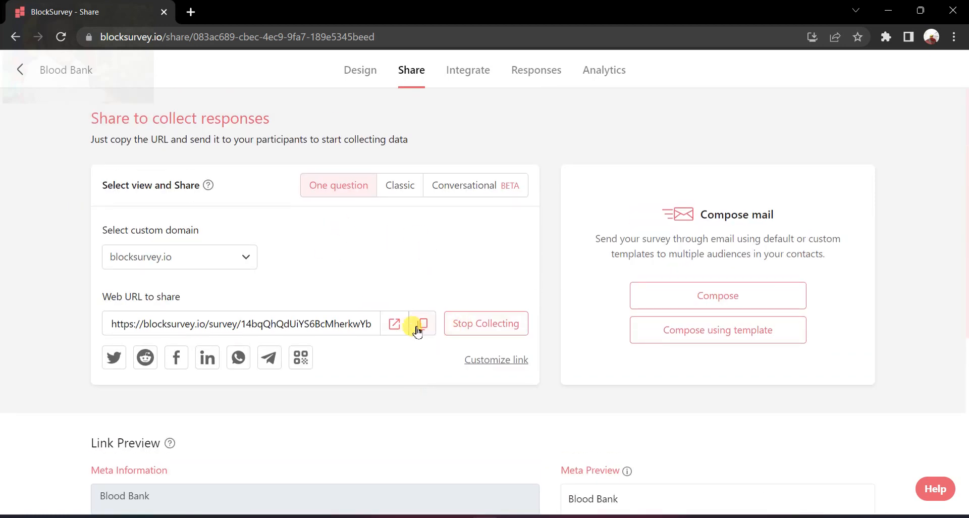
Copy the published survey's web URL and open it in a new browser tab.
{"action": "left_click", "coordinate": [417, 329]}
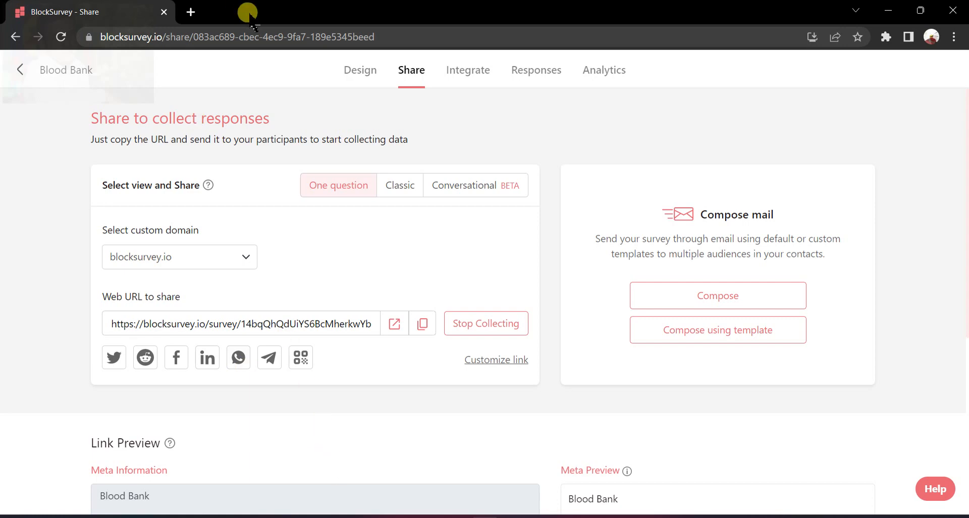
{"action": "left_click", "coordinate": [190, 13]}
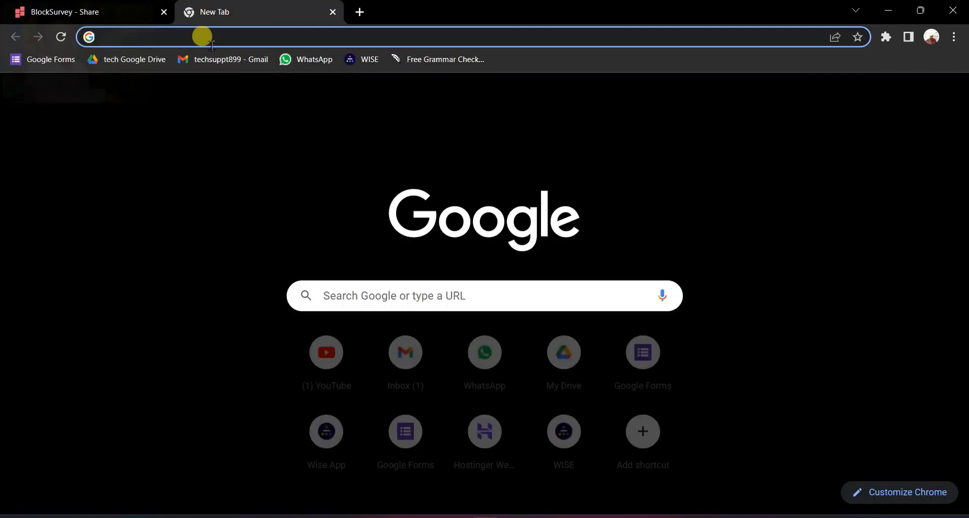
{"action": "key", "text": "ctrl+v"}
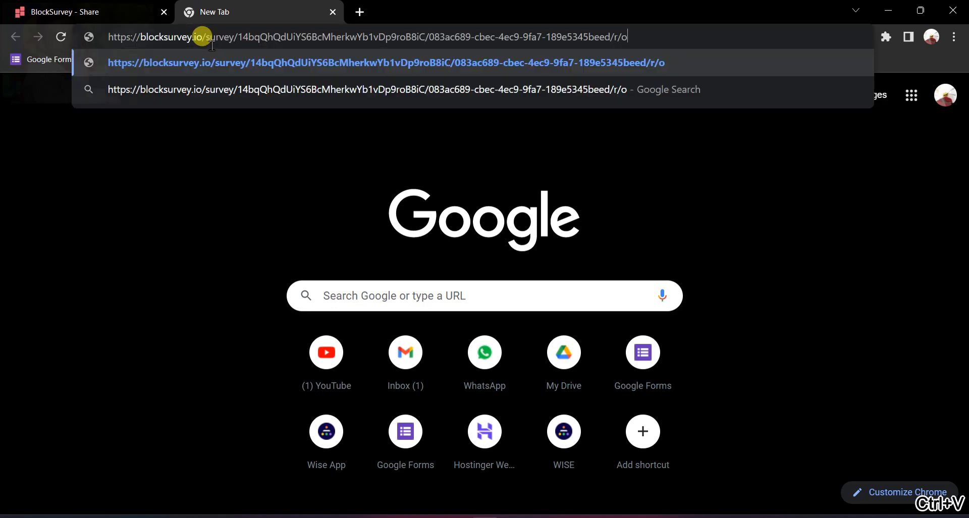
{"action": "key", "text": "Return"}
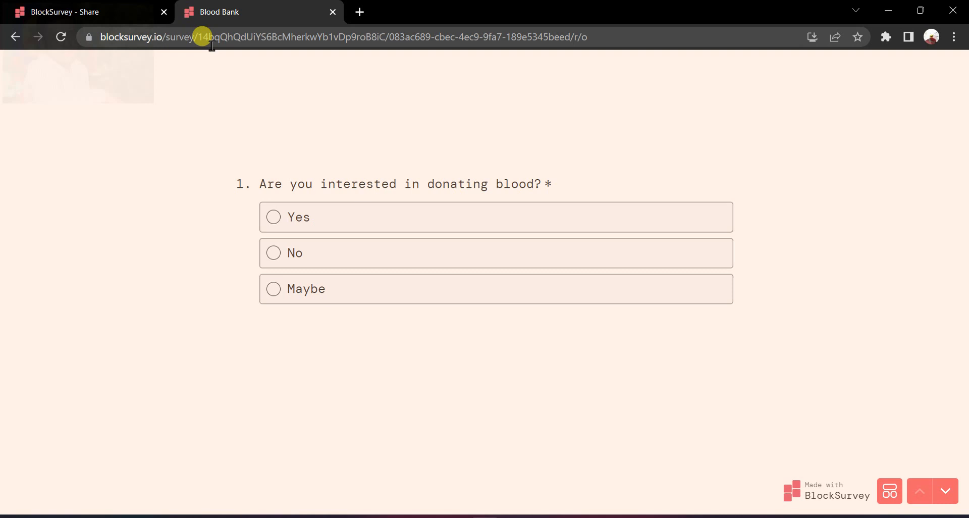
Answer question 1 with "Yes" and question 2 with "I have given blood in the past".
{"action": "left_click", "coordinate": [425, 212]}
{"action": "left_click", "coordinate": [309, 329]}
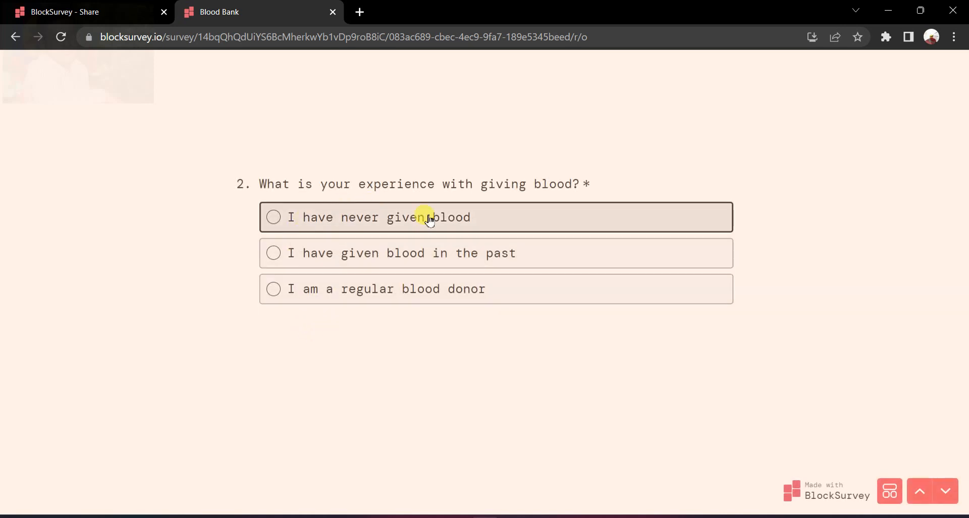
{"action": "left_click", "coordinate": [434, 258]}
{"action": "left_click", "coordinate": [313, 330]}
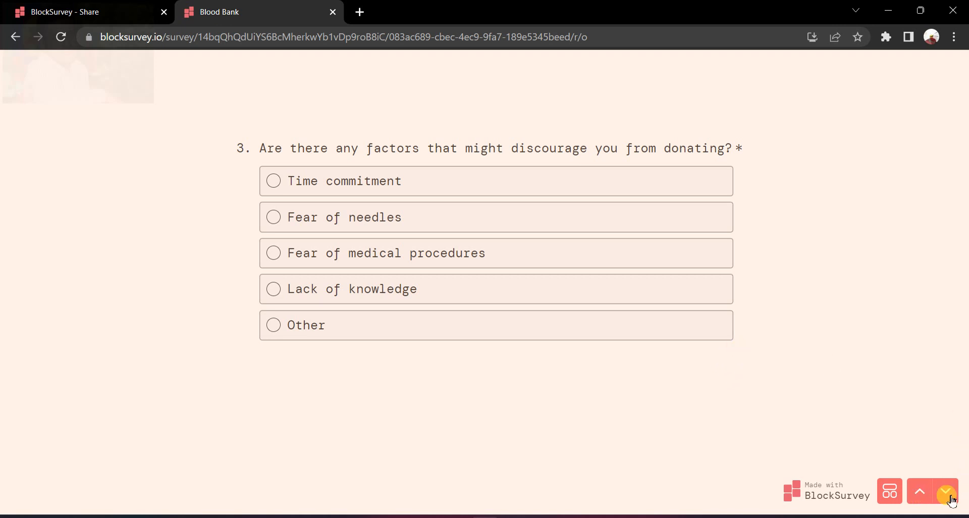
Show the survey's question list and answer question 3 with "Time commitment".
{"action": "left_click", "coordinate": [891, 494]}
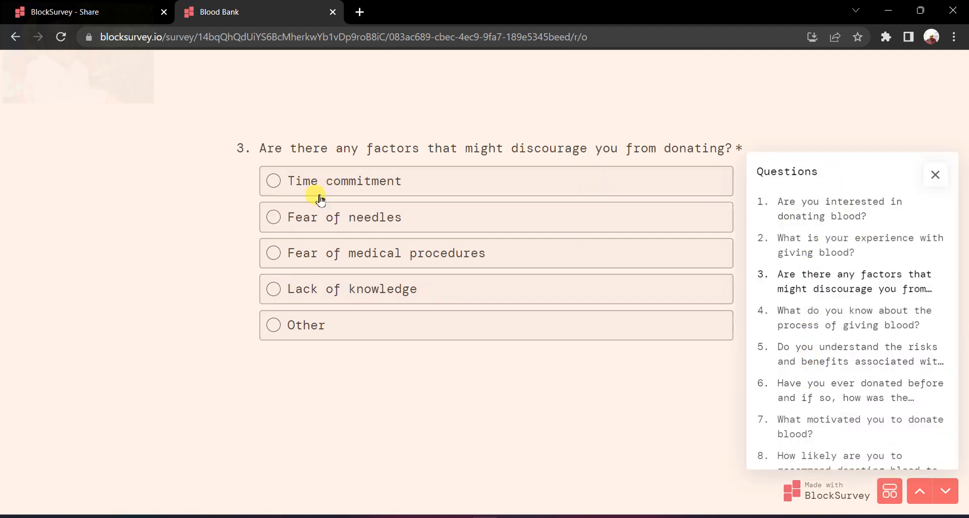
{"action": "left_click", "coordinate": [451, 182]}
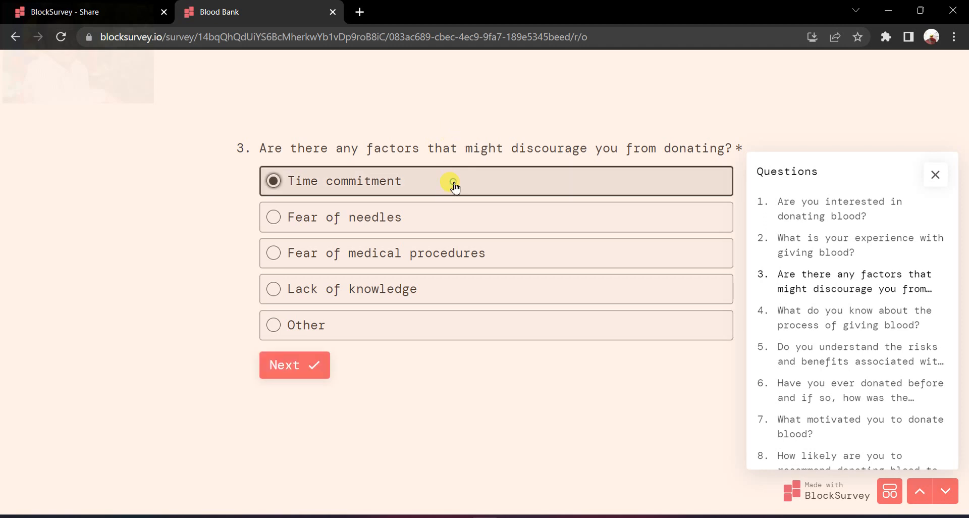
{"action": "left_click", "coordinate": [302, 366]}
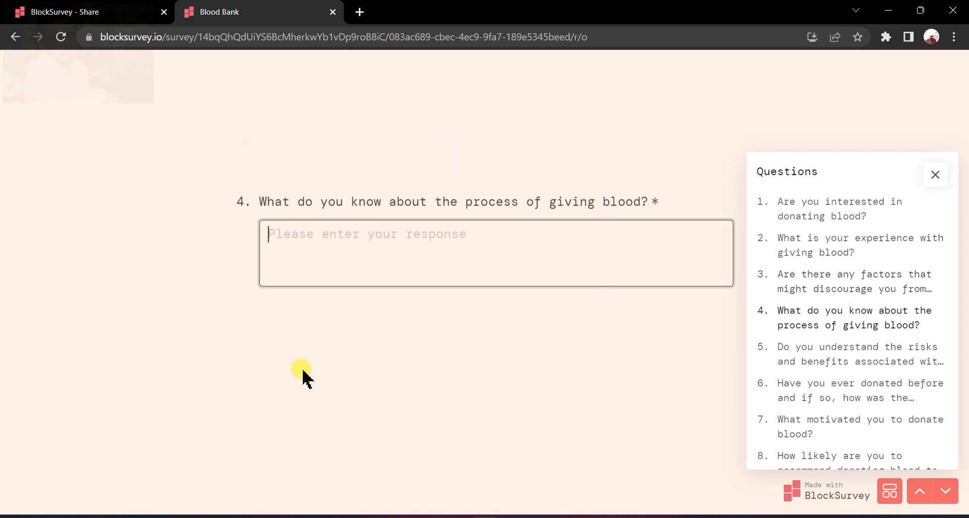
Answer question 4 with the text "demo video" and question 5 with "I need more information".
{"action": "type", "text": "de"}
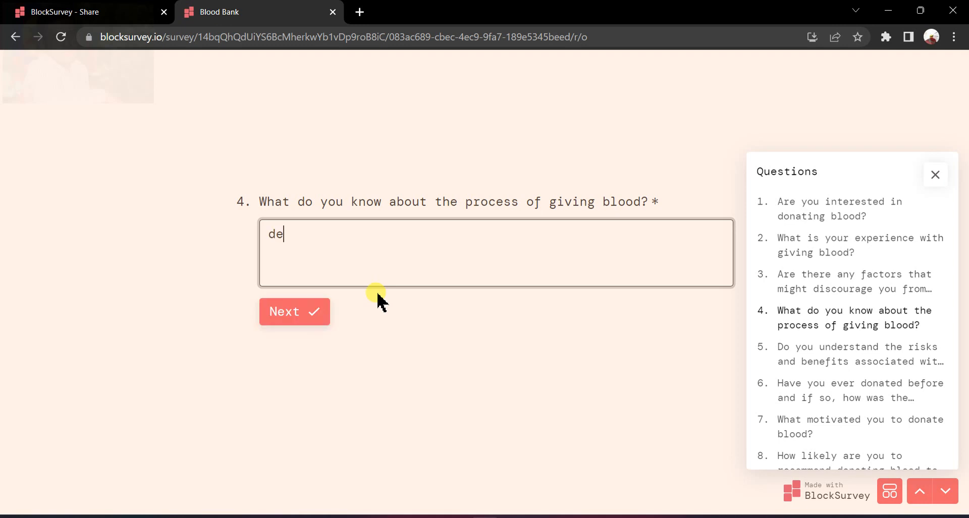
{"action": "type", "text": "mo video"}
{"action": "left_click", "coordinate": [275, 308]}
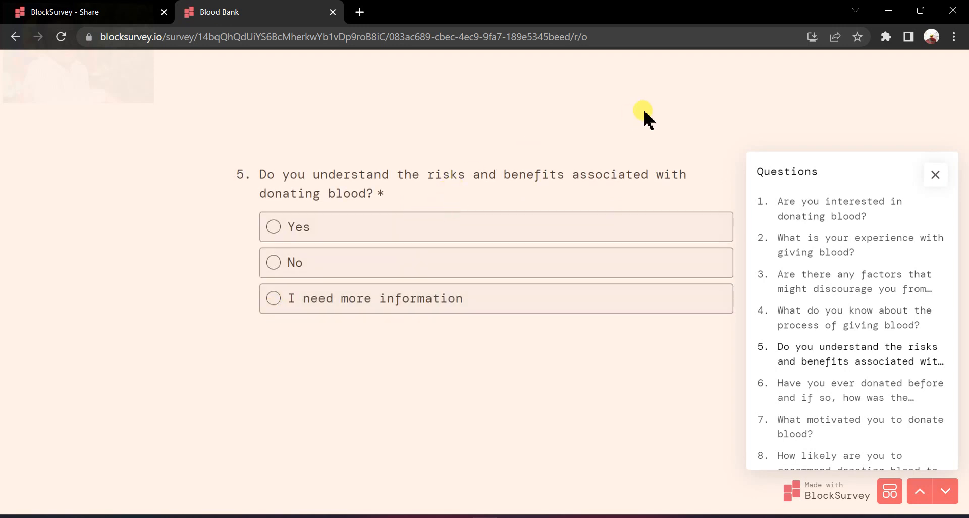
{"action": "left_click", "coordinate": [412, 229]}
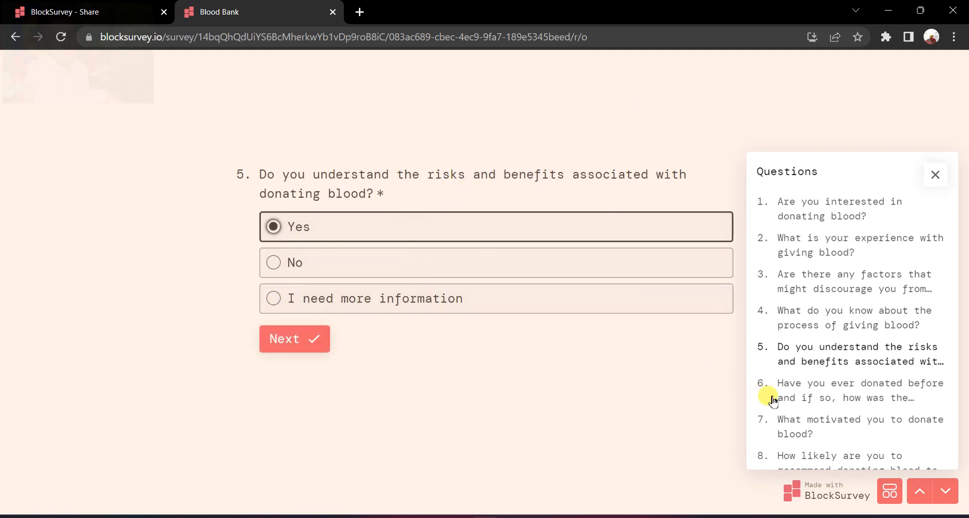
{"action": "left_click", "coordinate": [347, 298]}
{"action": "left_click", "coordinate": [281, 338]}
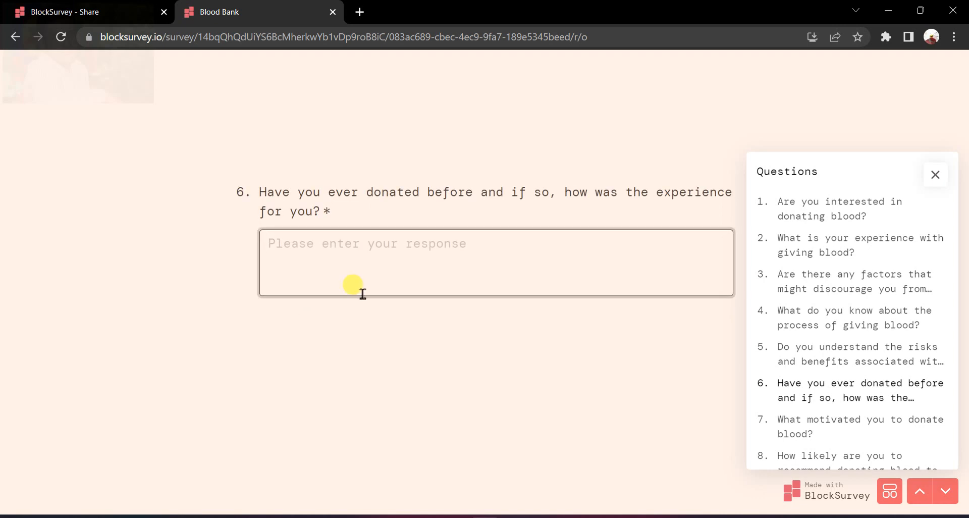
Answer question 6 with the text "like share subscribe" and question 7 with "For health benefits".
{"action": "type", "text": "su"}
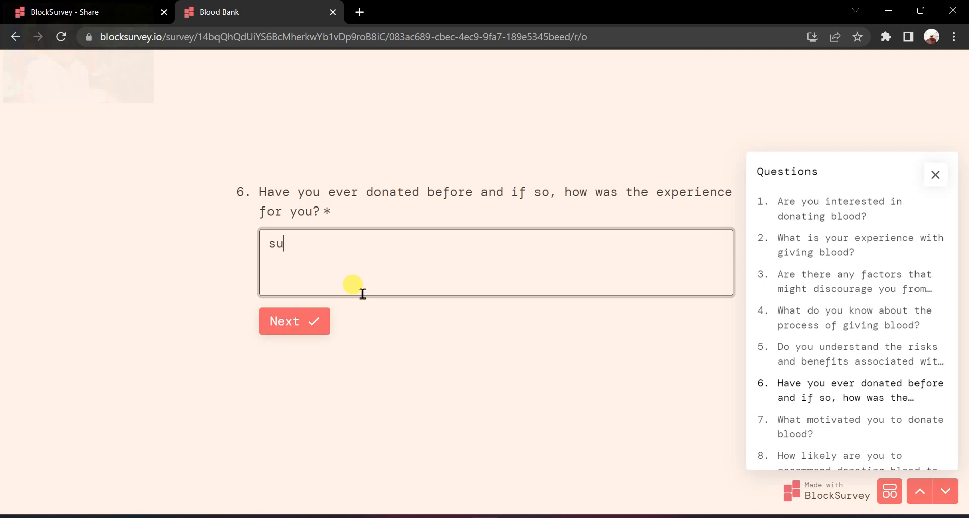
{"action": "key", "text": "BackSpace"}
{"action": "key", "text": "BackSpace"}
{"action": "key", "text": "BackSpace"}
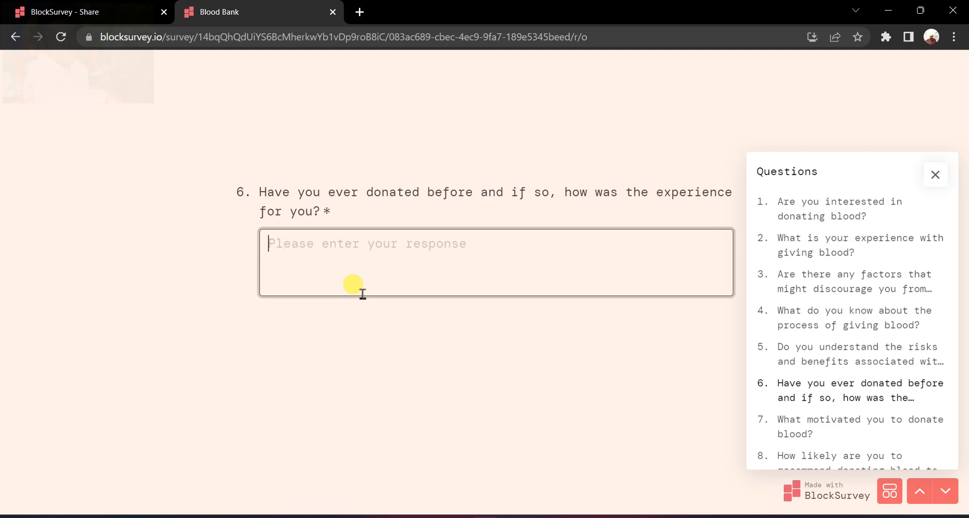
{"action": "type", "text": "like share subscribe"}
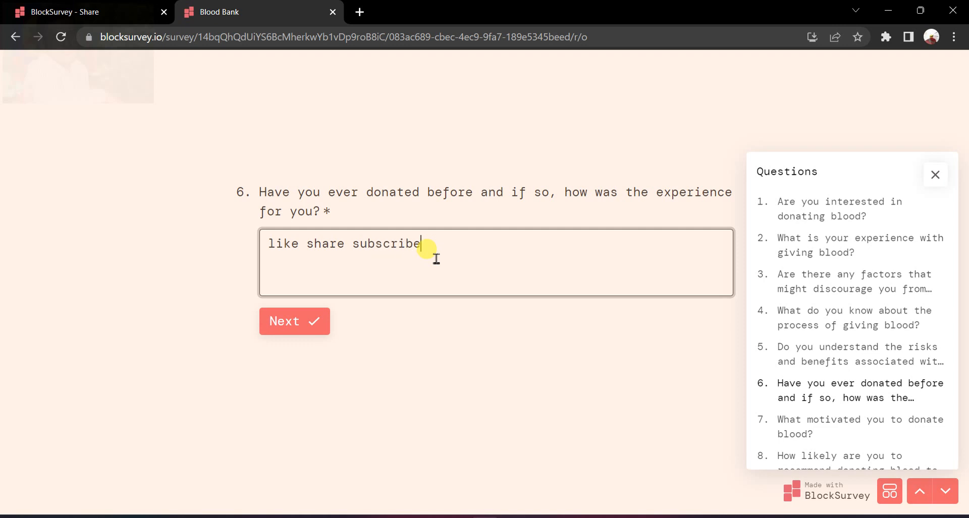
{"action": "left_click", "coordinate": [303, 321]}
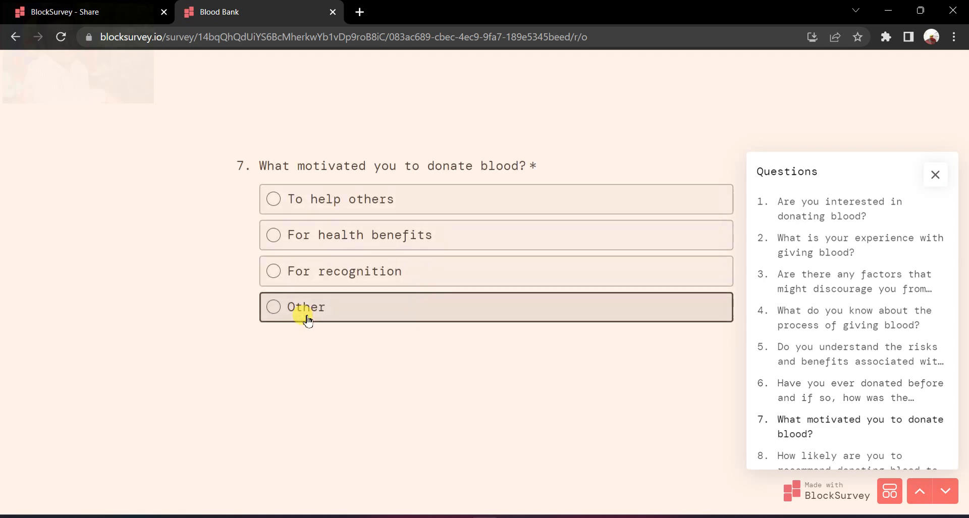
{"action": "left_click", "coordinate": [532, 233]}
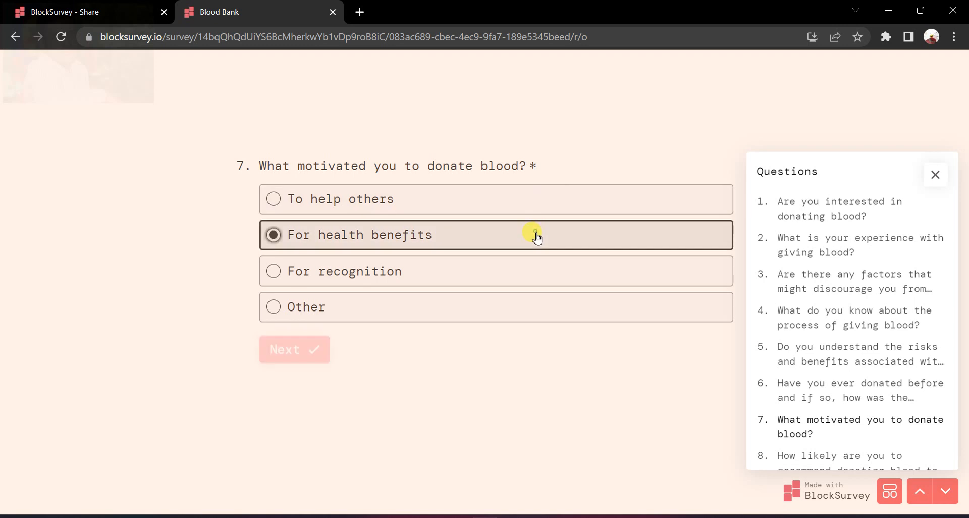
{"action": "left_click", "coordinate": [299, 356]}
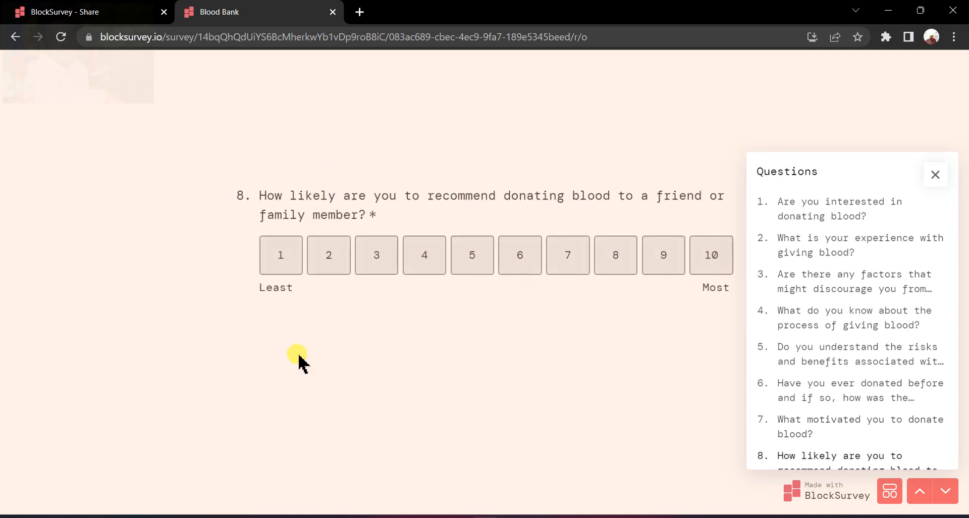
Hide the question list, rate question 8 with 9 and answer question 9 with "Yes".
{"action": "left_click", "coordinate": [935, 176]}
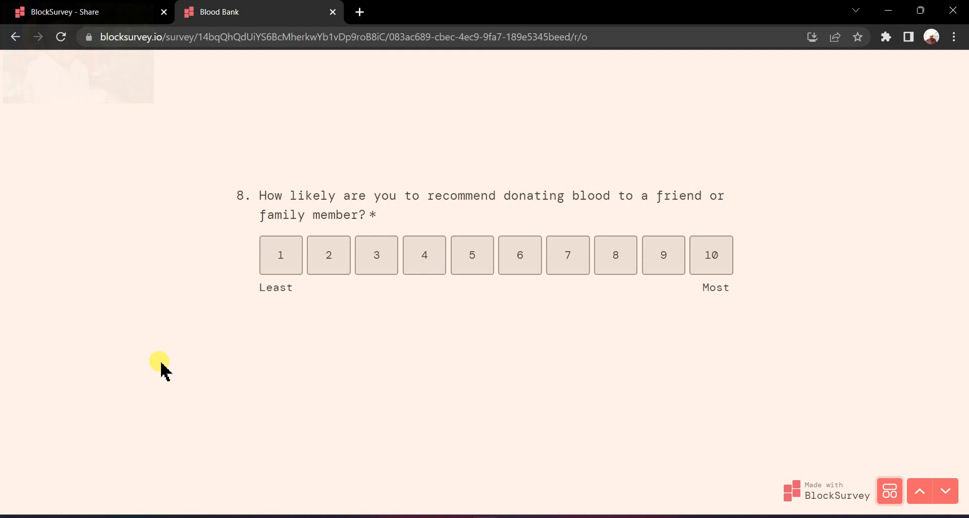
{"action": "left_click", "coordinate": [666, 271]}
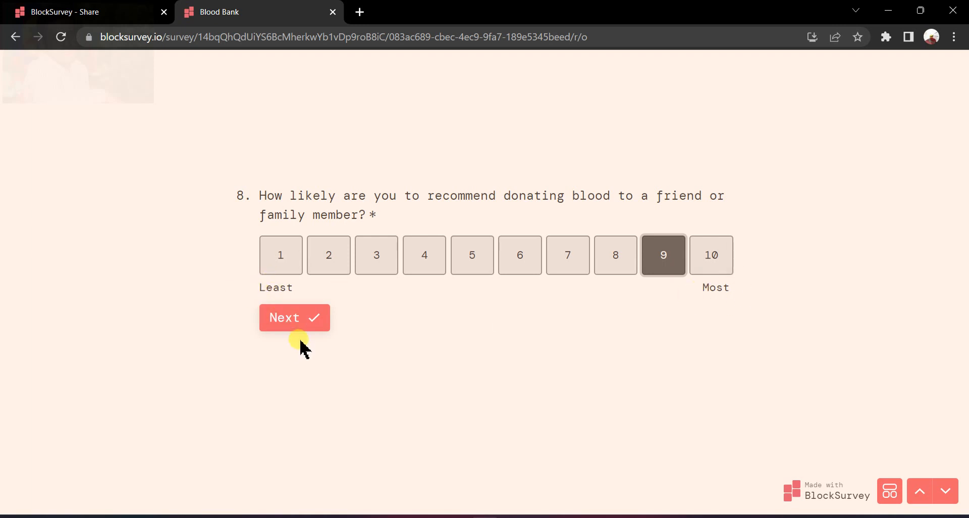
{"action": "left_click", "coordinate": [294, 317]}
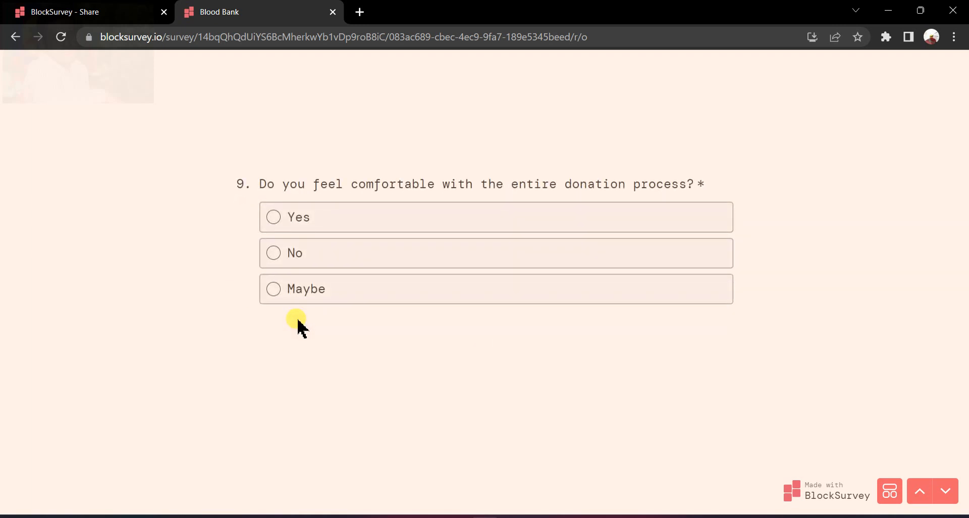
{"action": "left_click", "coordinate": [370, 210]}
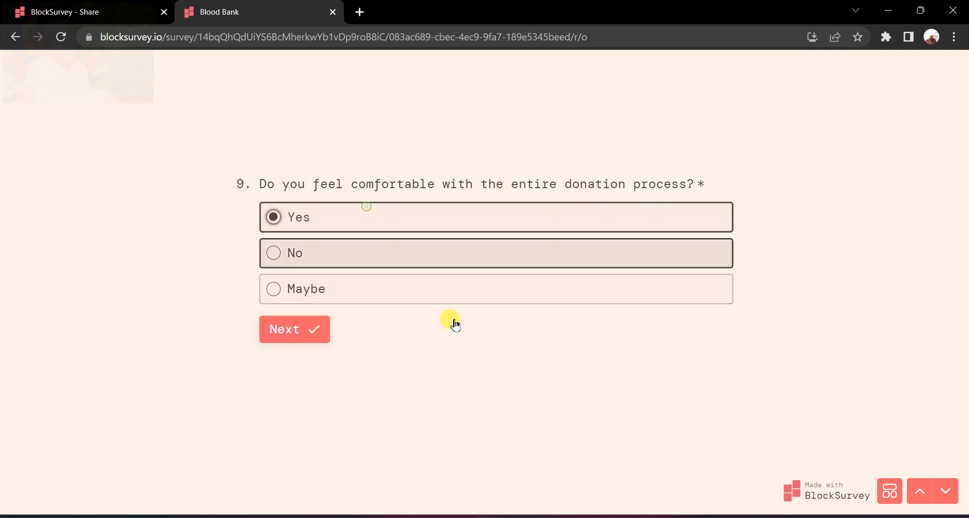
{"action": "left_click", "coordinate": [279, 331]}
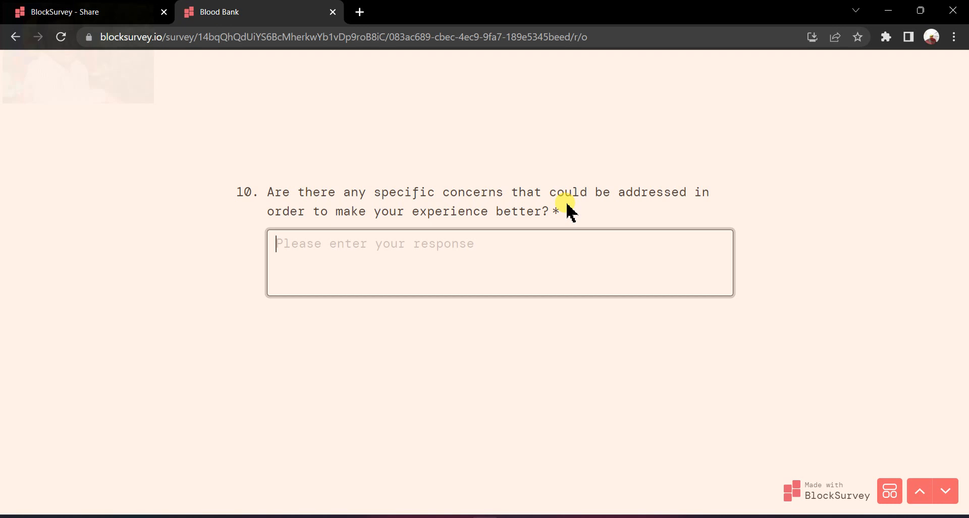
Answer question 10 with a short text beginning "do suggest" and question 11 with "Yes", then submit the survey.
{"action": "type", "text": "do suggest edits"}
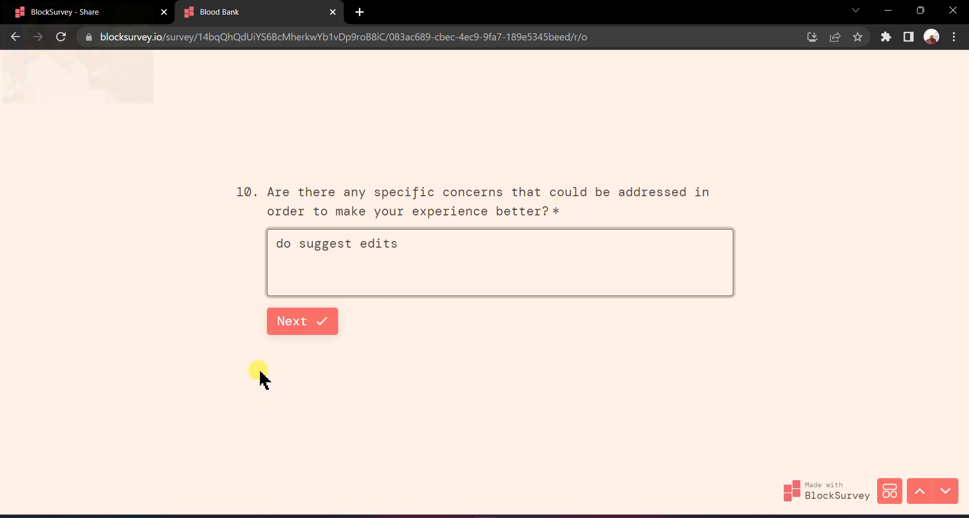
{"action": "left_click", "coordinate": [305, 329]}
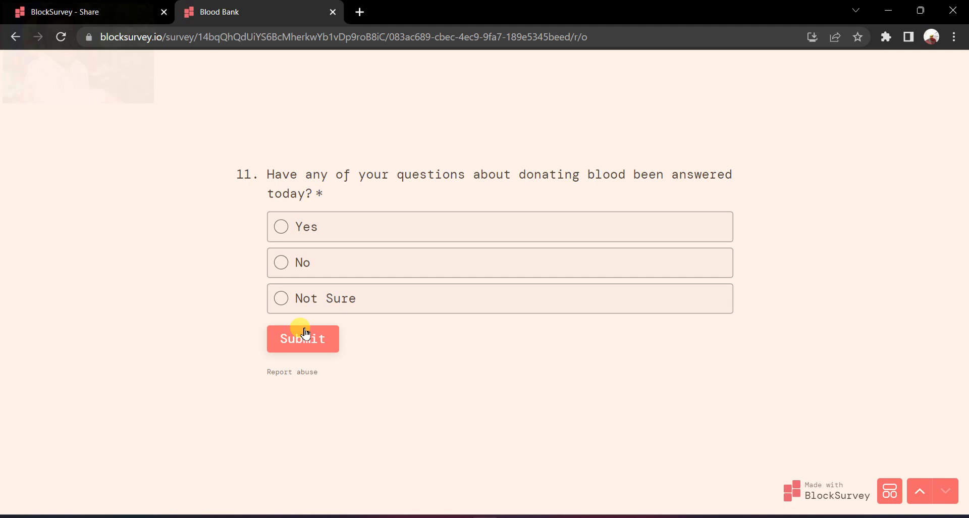
{"action": "left_click", "coordinate": [379, 235]}
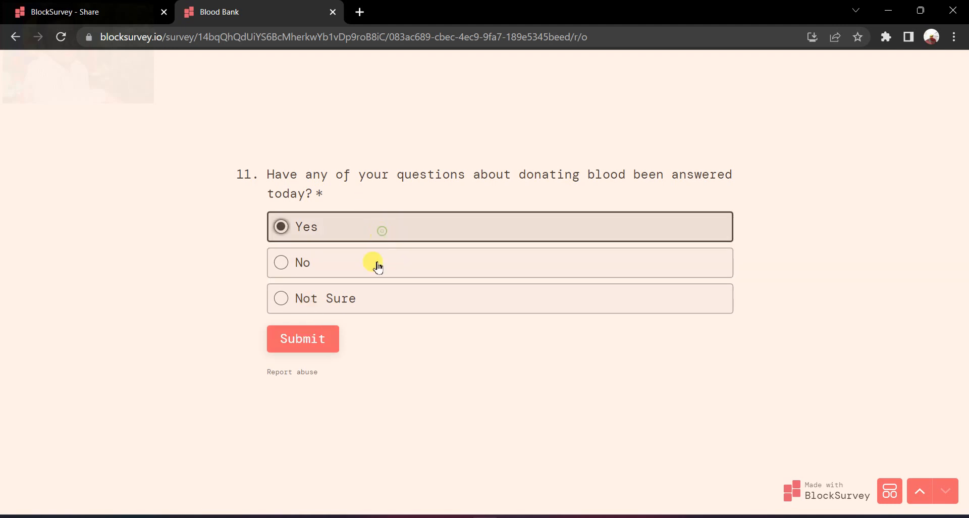
{"action": "left_click", "coordinate": [340, 339]}
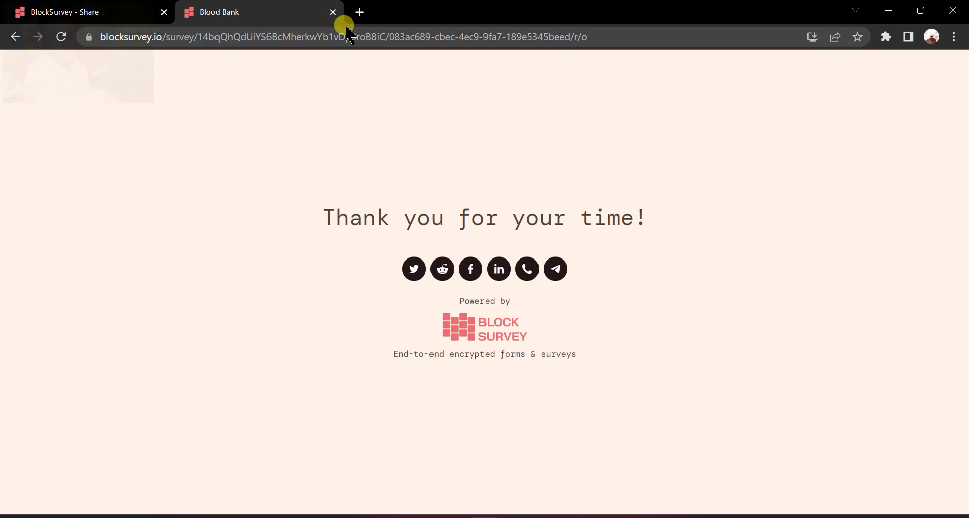
Return to the Blood Bank survey's management page and view the table of all submitted responses.
{"action": "left_click", "coordinate": [96, 13]}
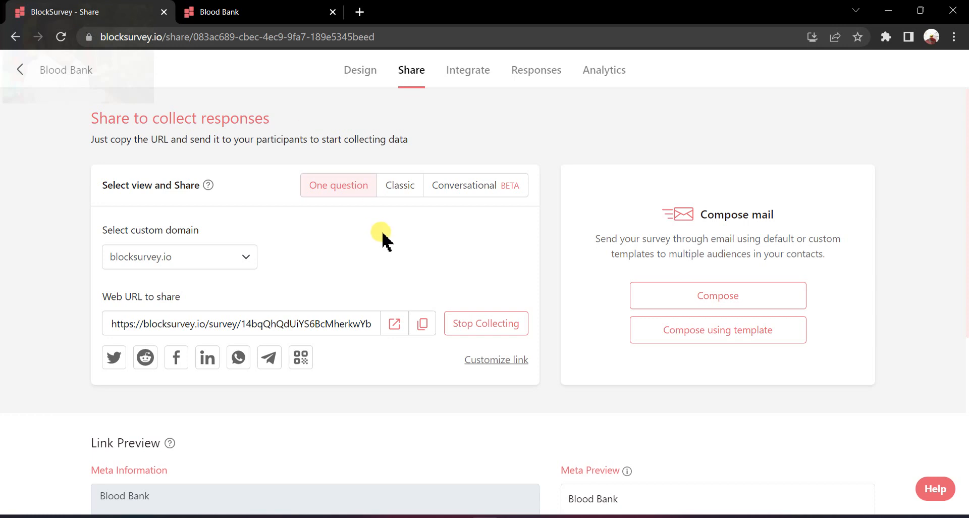
{"action": "left_click", "coordinate": [553, 77]}
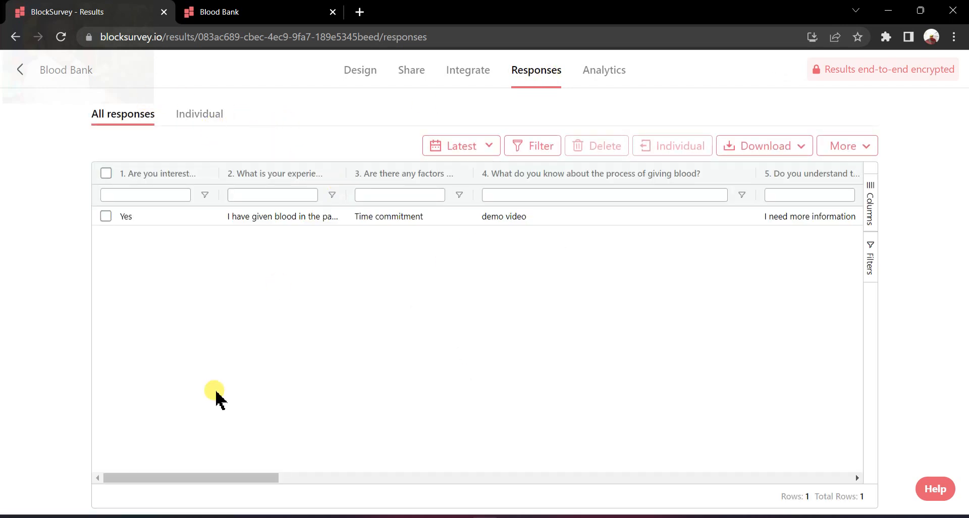
{"action": "left_click_drag", "start_coordinate": [212, 479], "coordinate": [132, 497]}
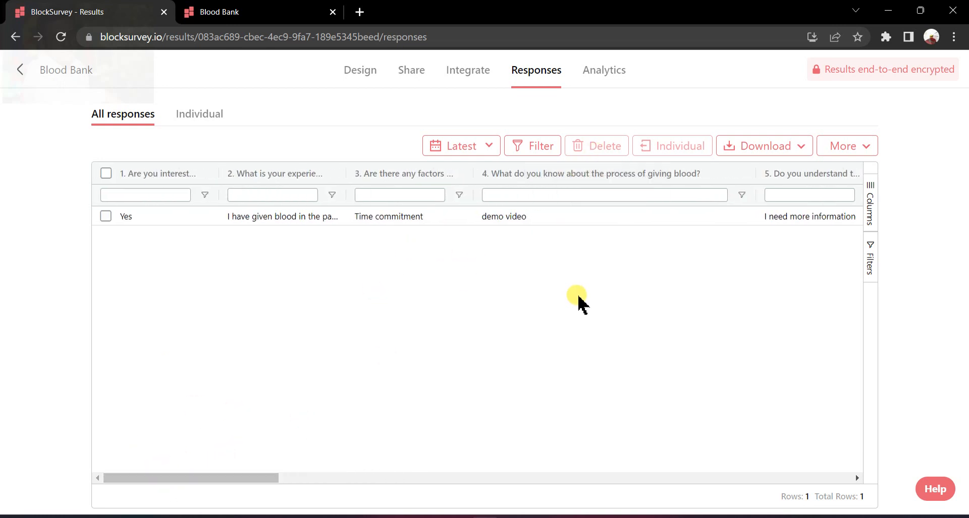
Filter the response report to entries where "Are you interested in donating blood?" is "Yes".
{"action": "left_click", "coordinate": [543, 148]}
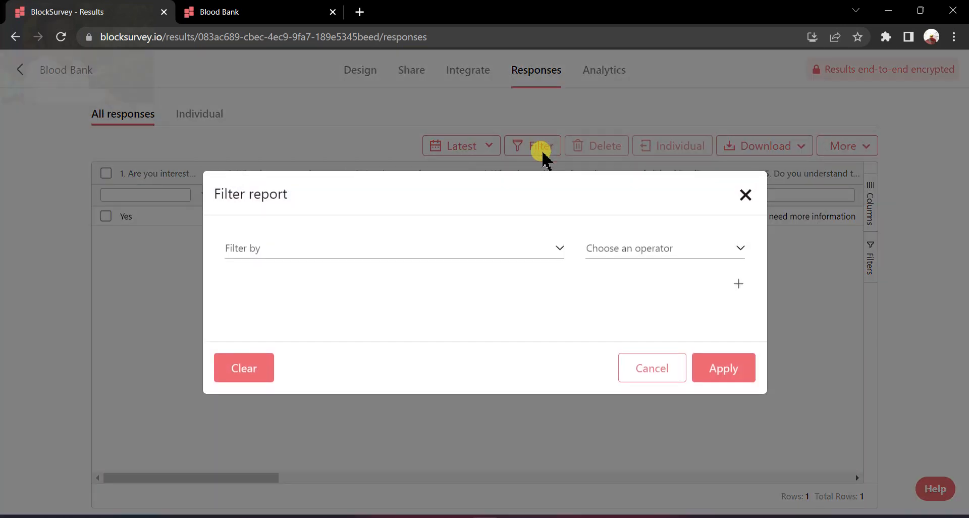
{"action": "left_click", "coordinate": [558, 249]}
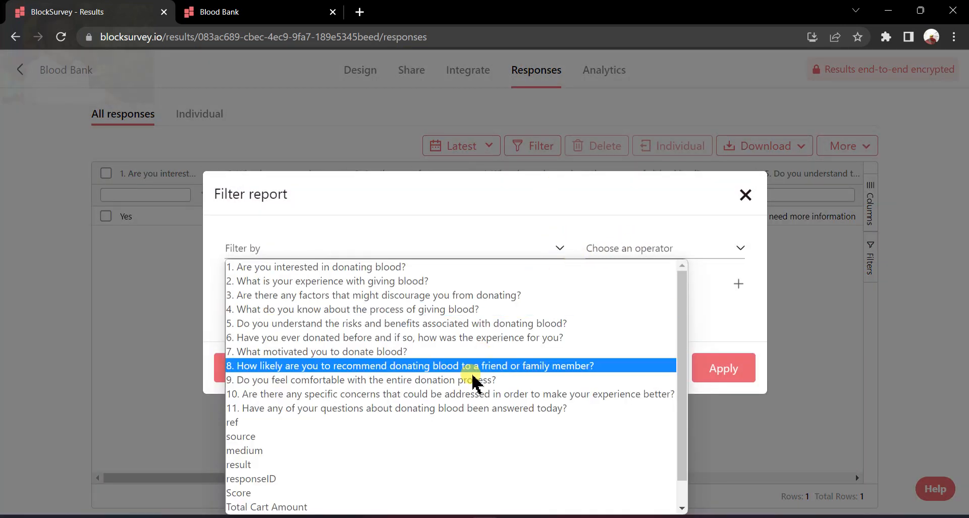
{"action": "left_click", "coordinate": [416, 269]}
{"action": "left_click", "coordinate": [730, 259]}
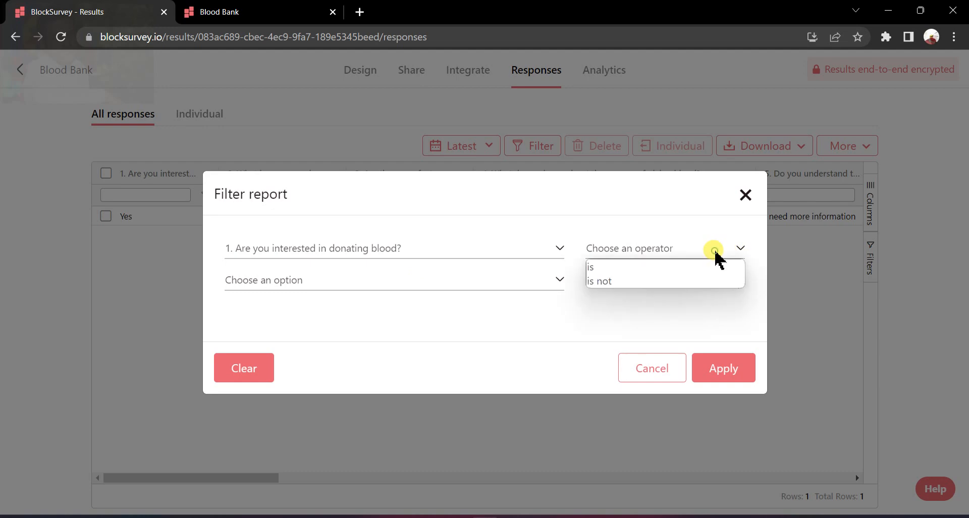
{"action": "left_click", "coordinate": [691, 263]}
{"action": "left_click", "coordinate": [559, 283]}
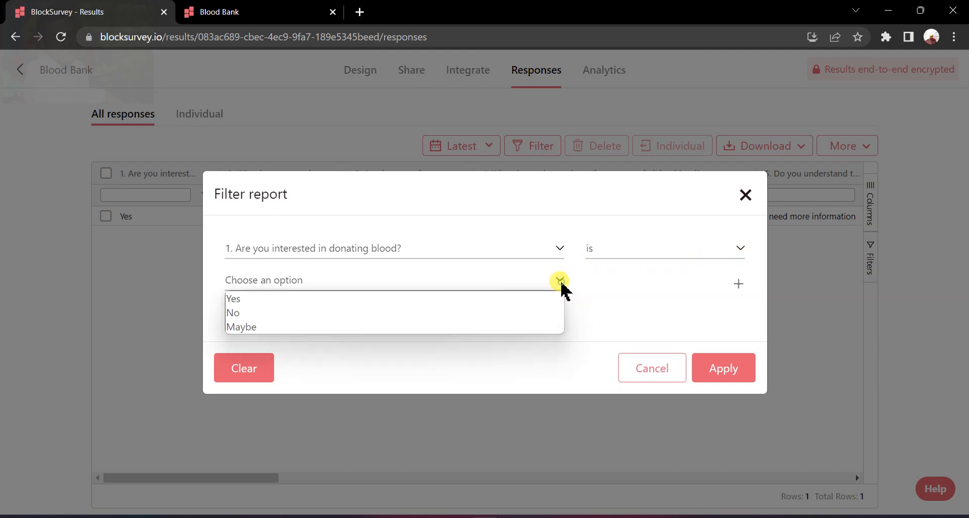
{"action": "left_click", "coordinate": [524, 301]}
{"action": "left_click", "coordinate": [731, 381]}
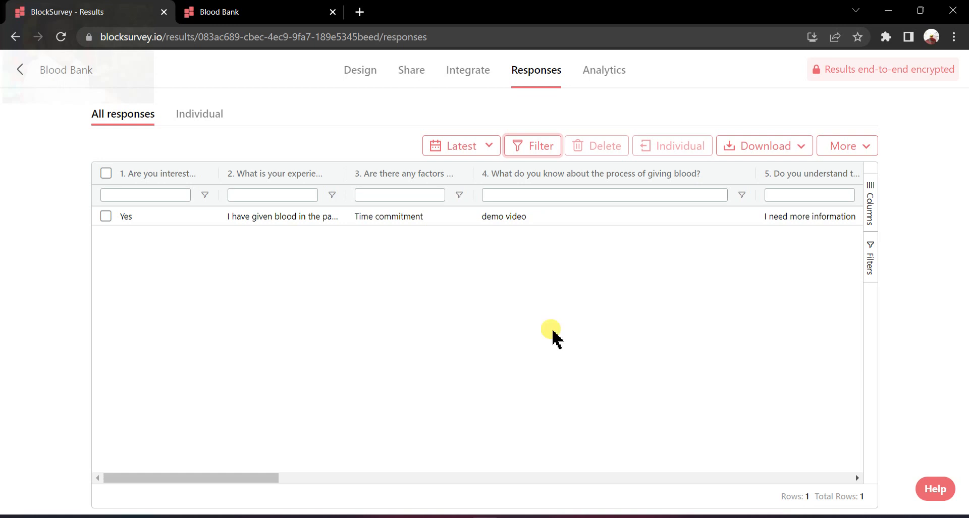
Change the report filter to the question "What motivated you to donate blood?" with the answer "To help others".
{"action": "left_click", "coordinate": [544, 152]}
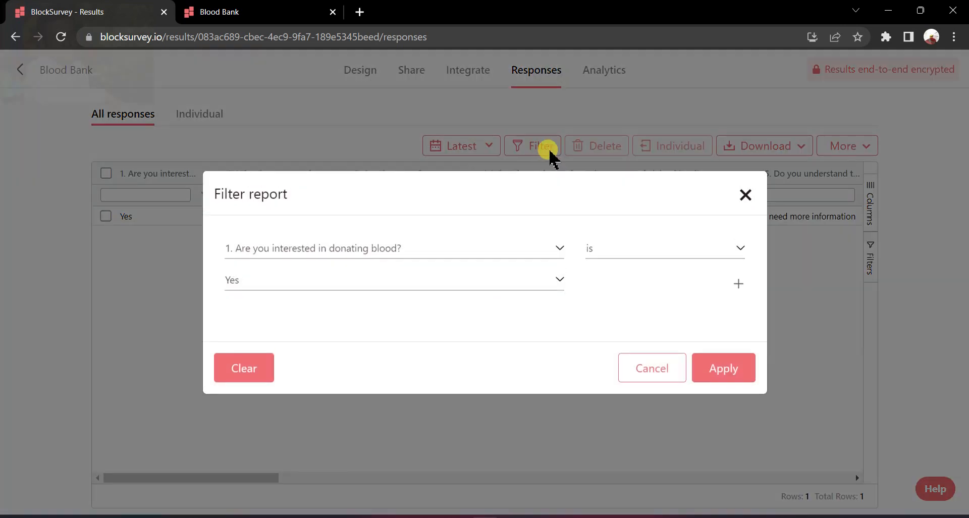
{"action": "left_click", "coordinate": [560, 246]}
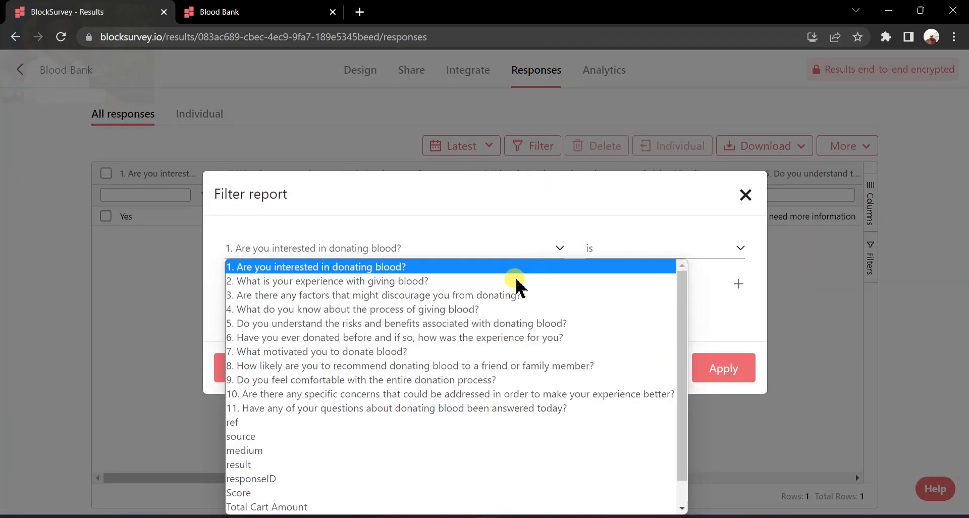
{"action": "scroll", "coordinate": [449, 317], "scroll_direction": "down", "scroll_amount": 1}
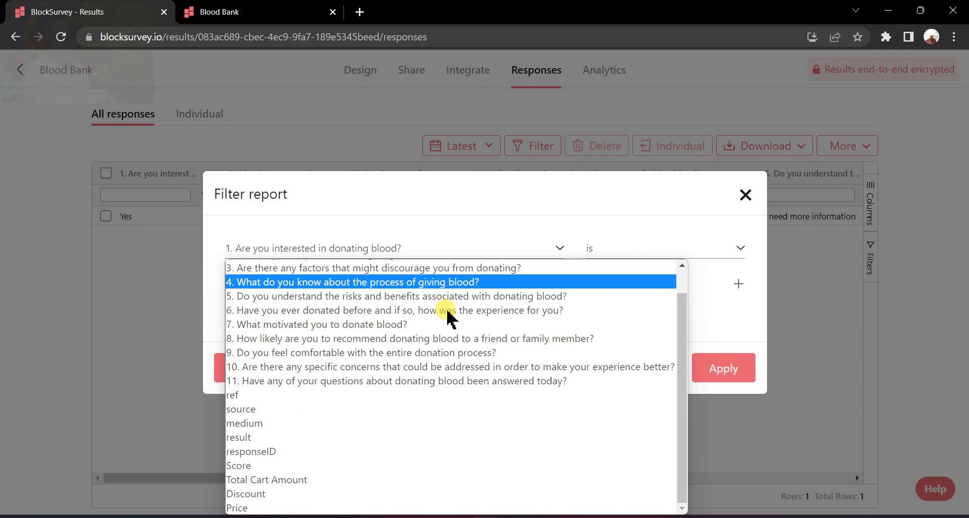
{"action": "left_click", "coordinate": [437, 324]}
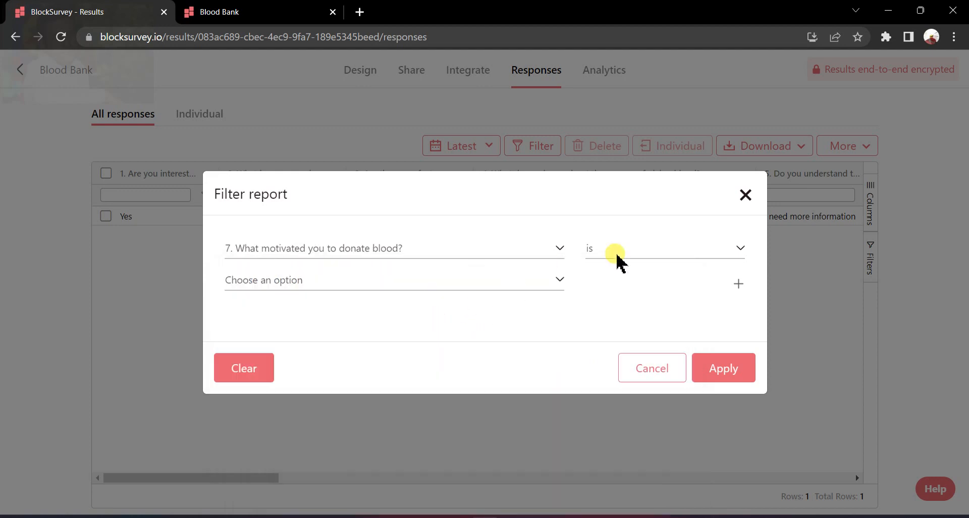
{"action": "left_click", "coordinate": [631, 253]}
{"action": "left_click", "coordinate": [635, 265]}
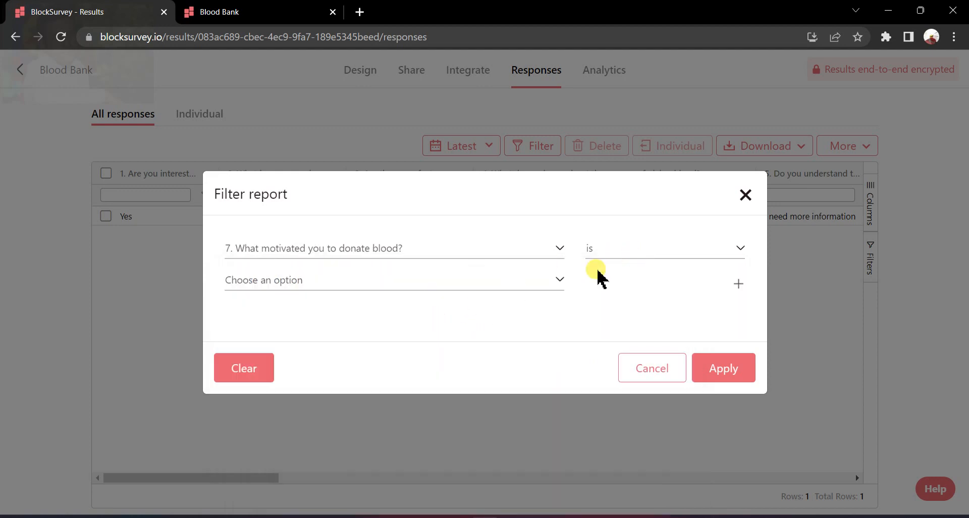
{"action": "left_click", "coordinate": [552, 289]}
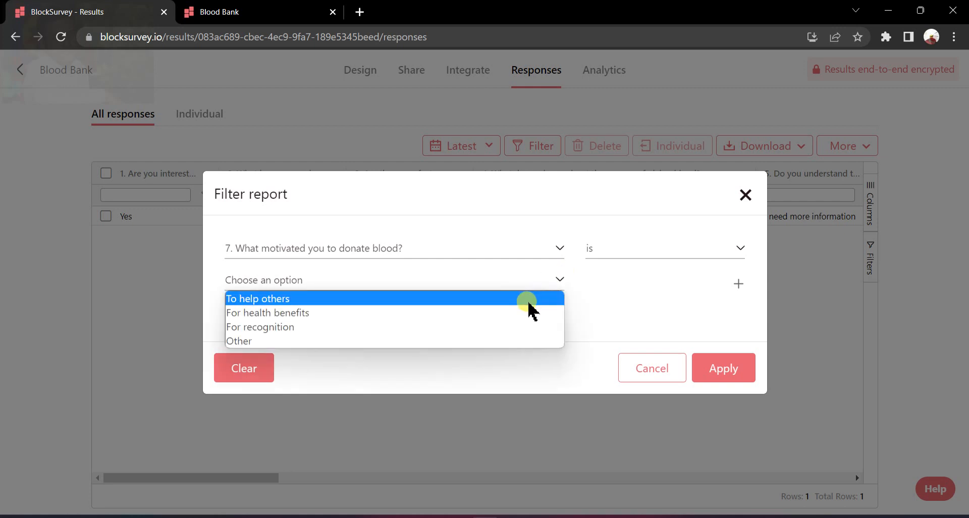
{"action": "left_click", "coordinate": [528, 299]}
Set the filter condition to "is not" with the answer "To help others" and apply the filter to the responses.
{"action": "left_click", "coordinate": [697, 248]}
{"action": "left_click", "coordinate": [686, 281]}
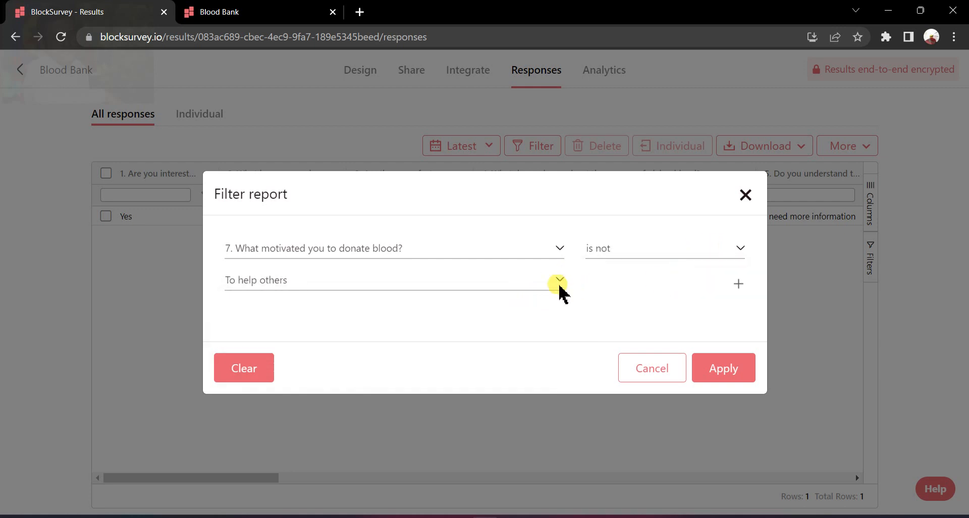
{"action": "left_click", "coordinate": [558, 281]}
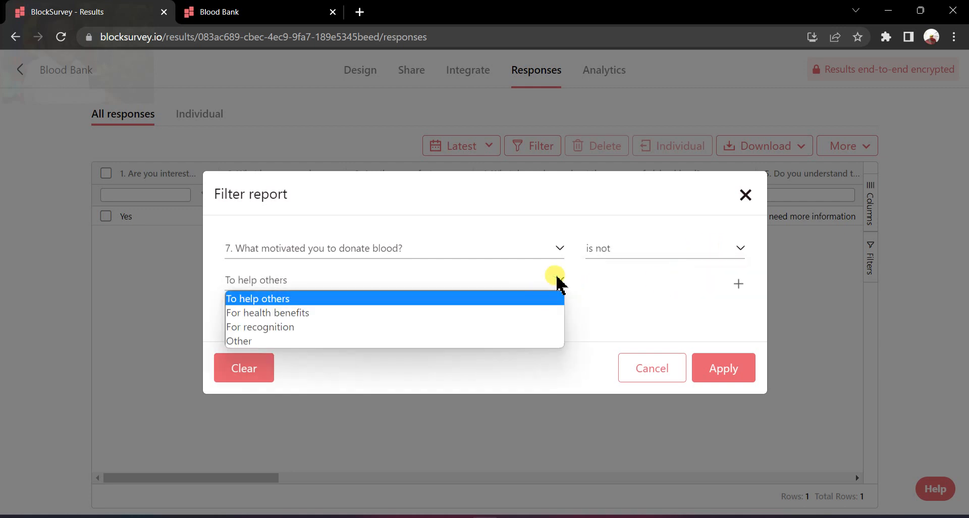
{"action": "left_click", "coordinate": [496, 299]}
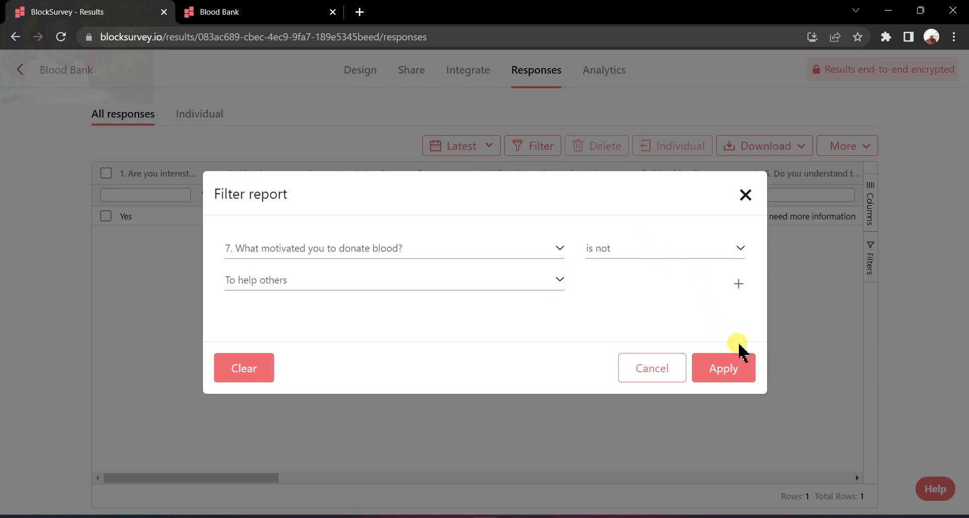
{"action": "left_click", "coordinate": [746, 368]}
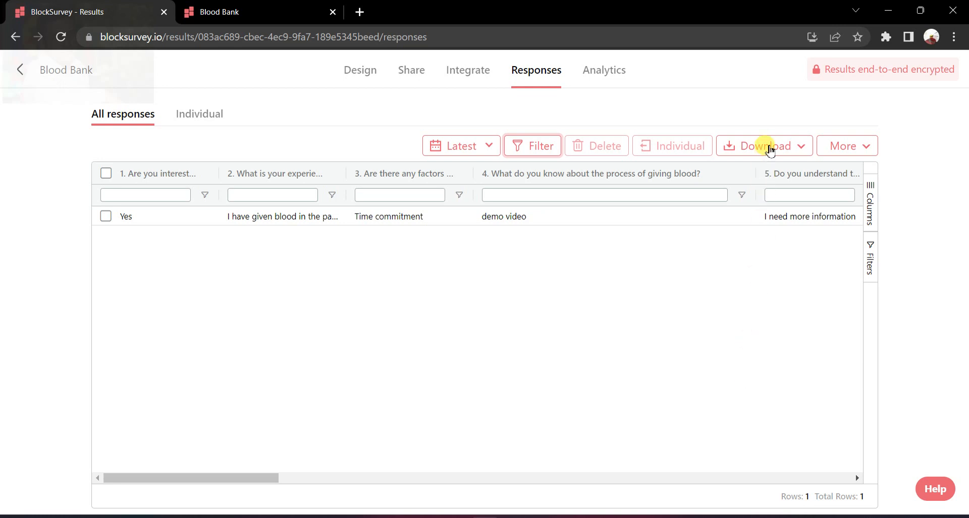
View the download formats for the responses and display the logic map in the survey's design view.
{"action": "left_click", "coordinate": [768, 148]}
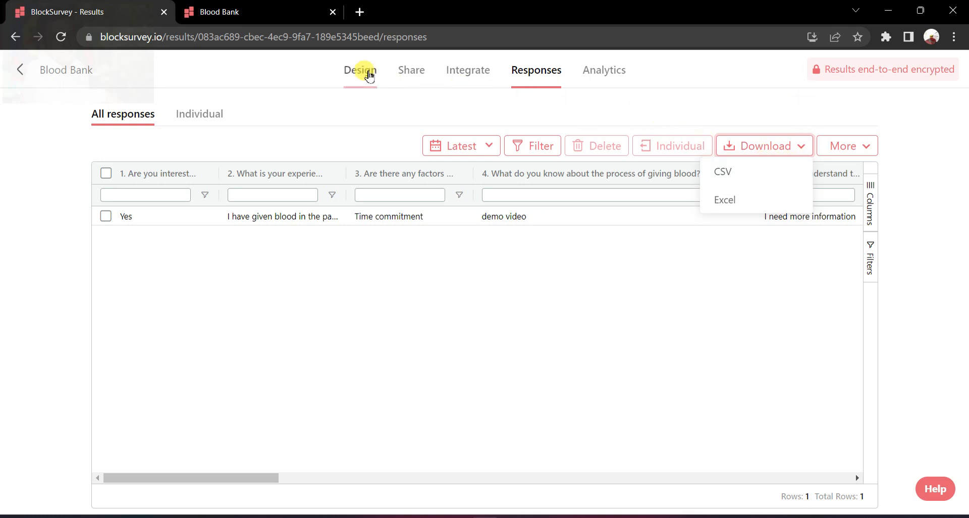
{"action": "left_click", "coordinate": [364, 72]}
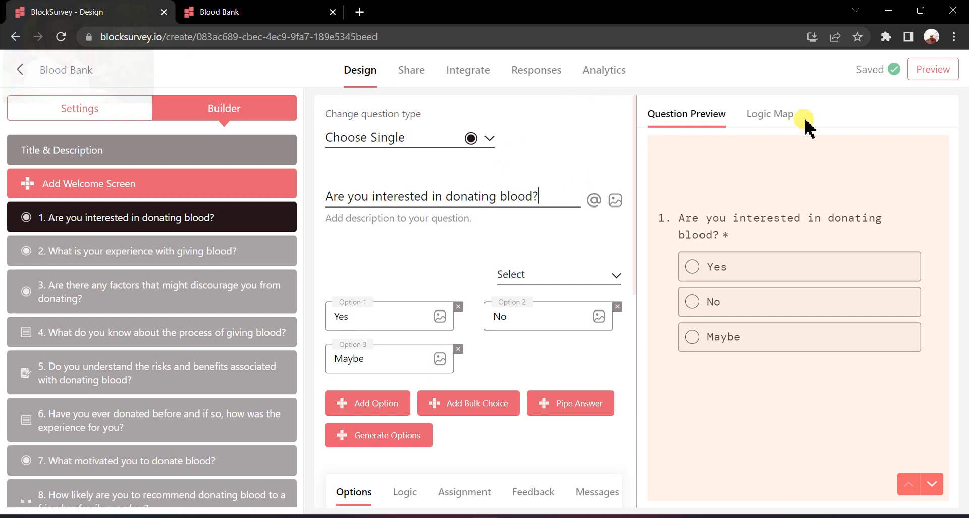
{"action": "left_click", "coordinate": [786, 117]}
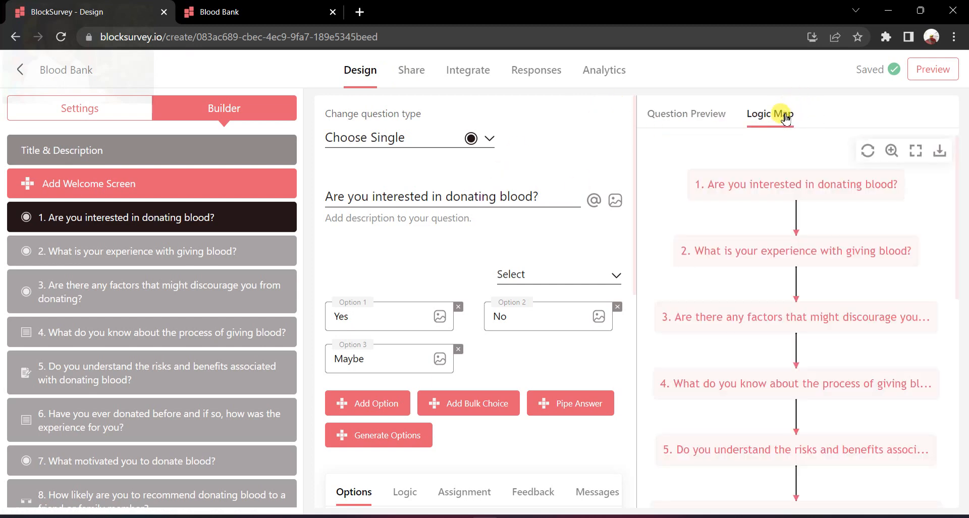